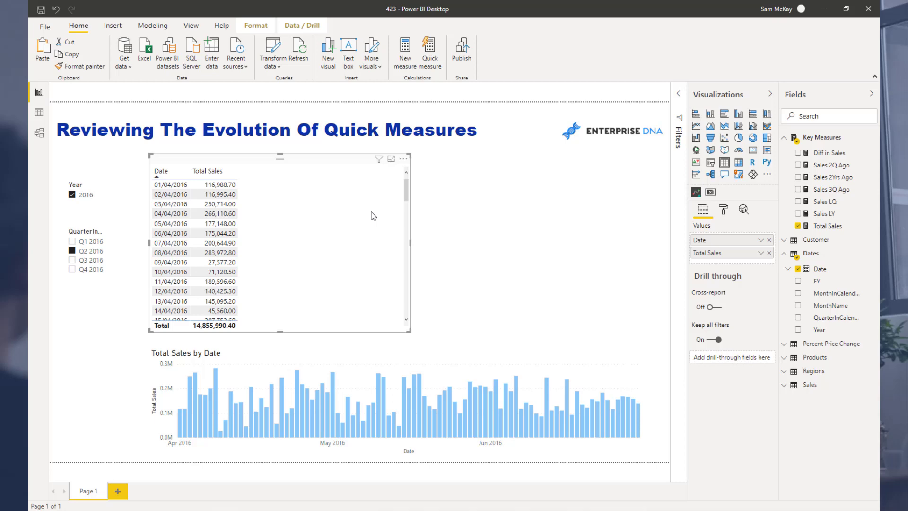
Step: Narrow the table visual showing Date and Total Sales and make it slightly taller
{"action": "left_click_drag", "start_coordinate": [410, 332], "coordinate": [409, 326]}
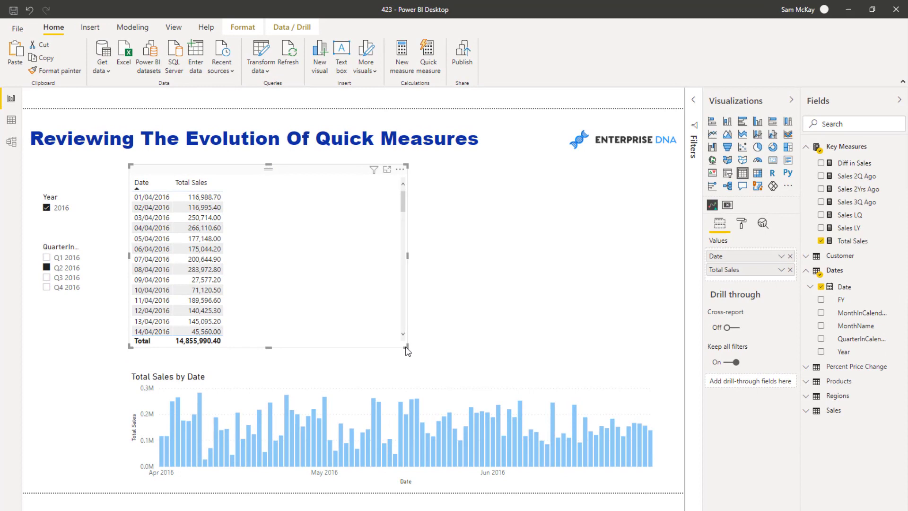
{"action": "left_click_drag", "start_coordinate": [407, 349], "coordinate": [369, 357]}
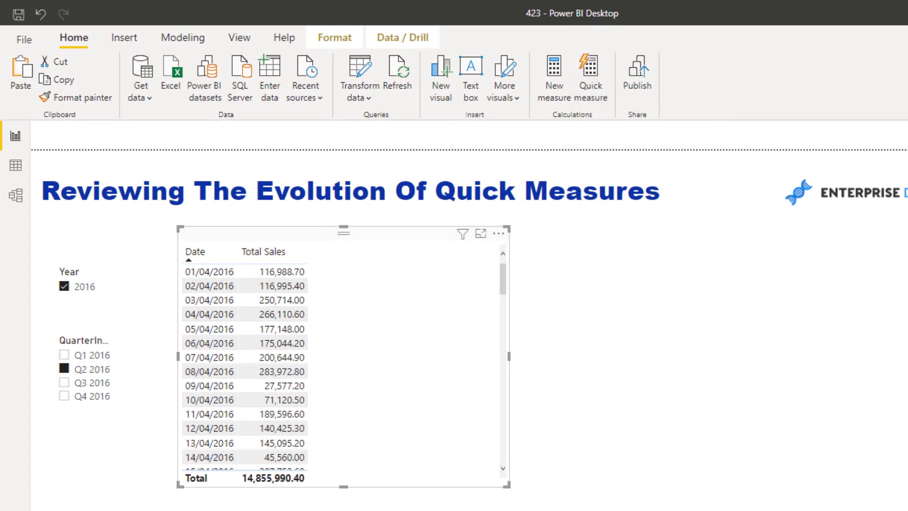
{"action": "left_click", "coordinate": [811, 150]}
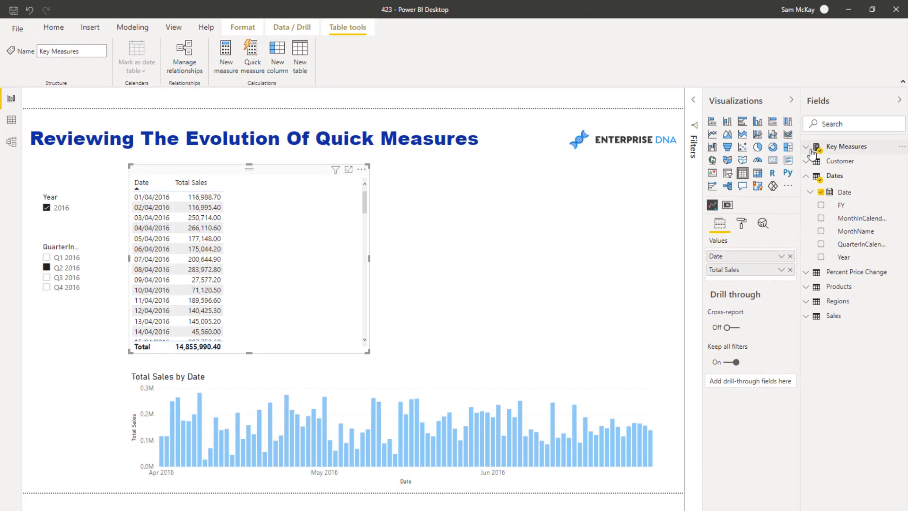
{"action": "left_click", "coordinate": [811, 150]}
Step: Start a new quick measure in the Key Measures table using the Running total calculation
{"action": "left_click", "coordinate": [857, 188]}
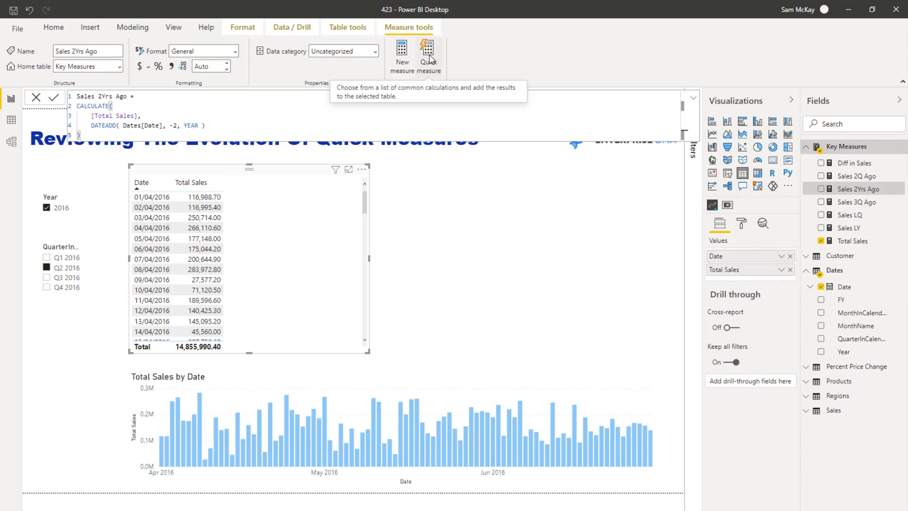
{"action": "left_click", "coordinate": [428, 58]}
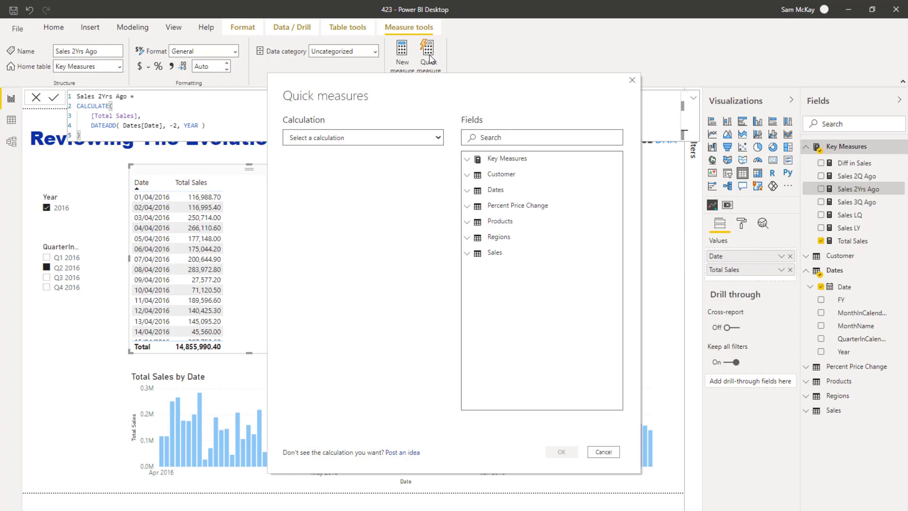
{"action": "left_click", "coordinate": [428, 138]}
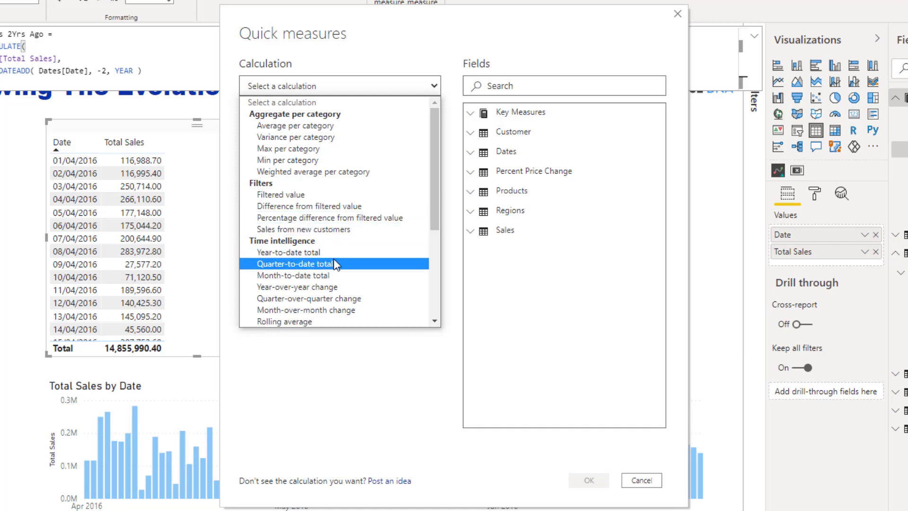
{"action": "scroll", "coordinate": [339, 284], "scroll_direction": "down", "scroll_amount": 5}
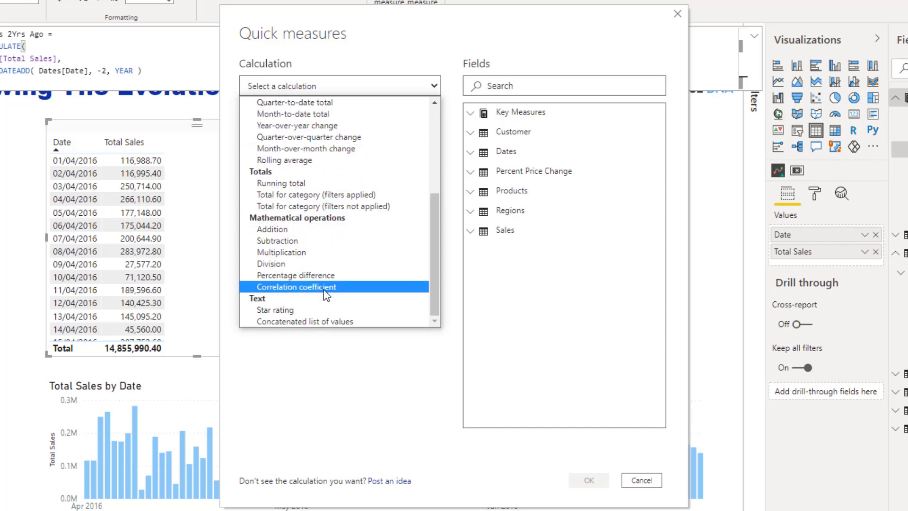
{"action": "left_click", "coordinate": [375, 183]}
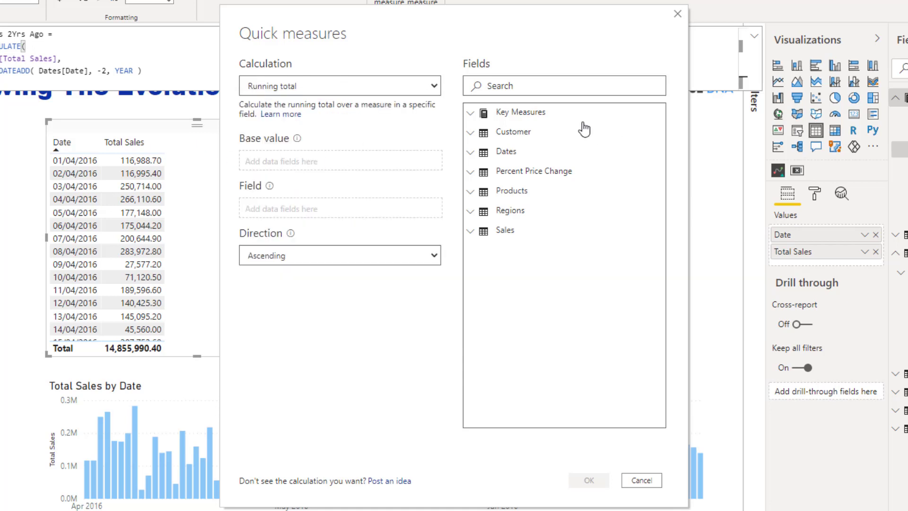
Step: Set Total Sales as the base value and Date from the Dates table as the field, keep Ascending direction, and create the quick measure
{"action": "left_click", "coordinate": [481, 113]}
{"action": "left_click_drag", "start_coordinate": [519, 223], "coordinate": [331, 154]}
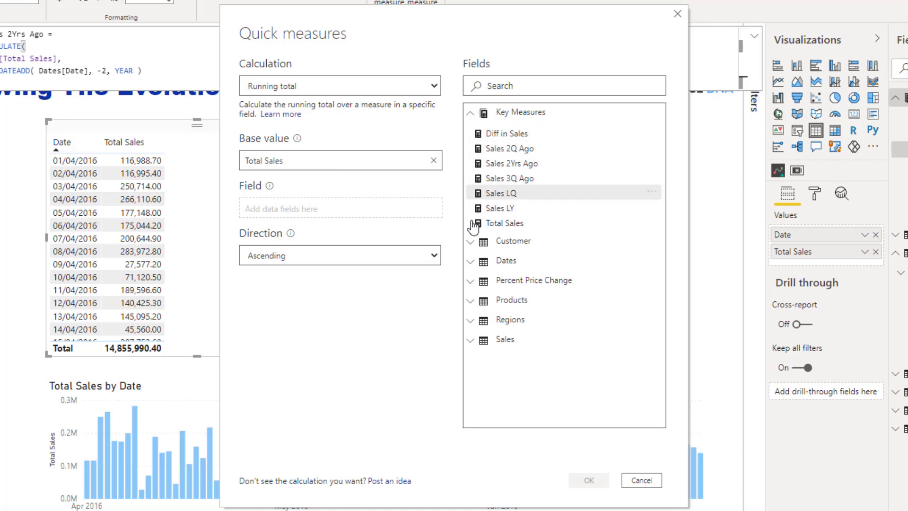
{"action": "left_click", "coordinate": [481, 258]}
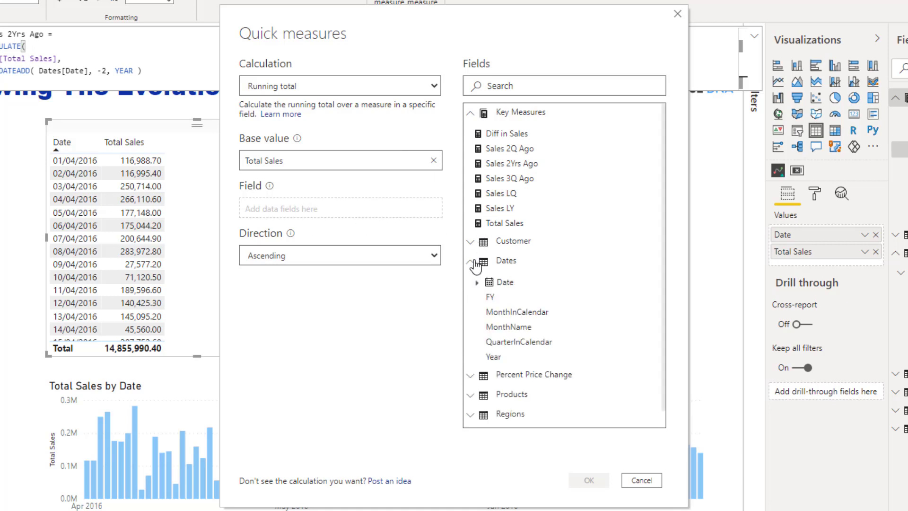
{"action": "left_click_drag", "start_coordinate": [505, 282], "coordinate": [340, 210]}
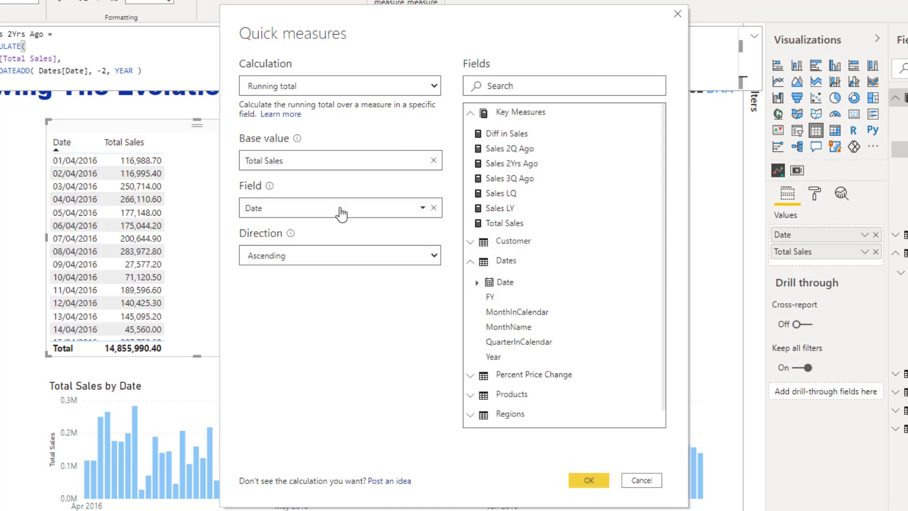
{"action": "left_click", "coordinate": [423, 208]}
{"action": "left_click", "coordinate": [449, 228]}
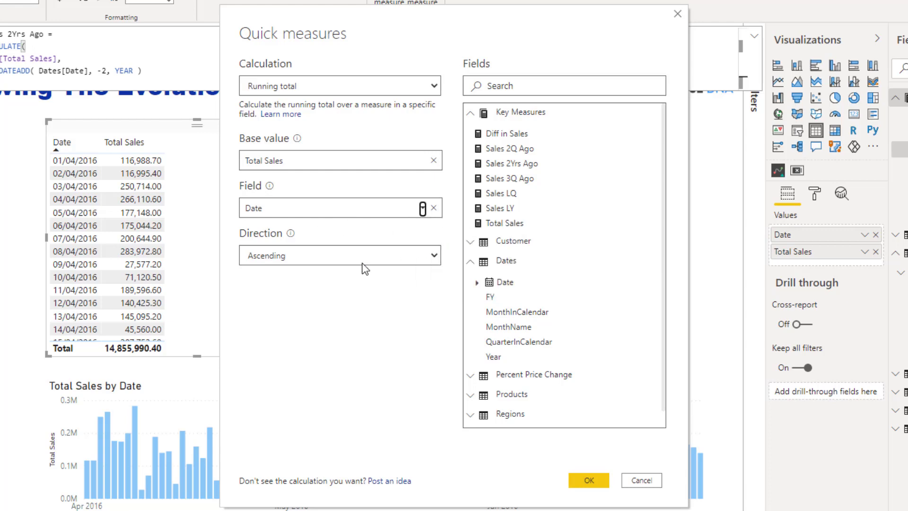
{"action": "left_click", "coordinate": [589, 480]}
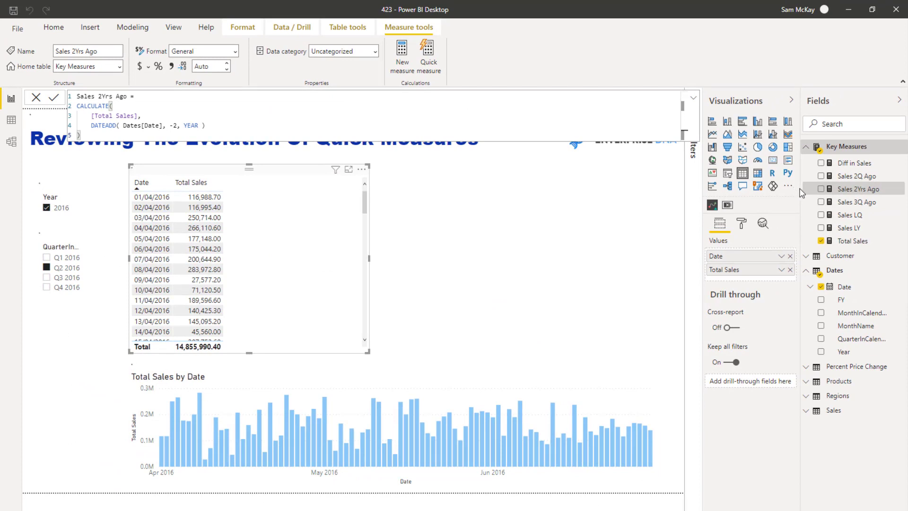
Step: Show the new running total measure's formula and add the measure as a column in the sales table
{"action": "left_click", "coordinate": [846, 259]}
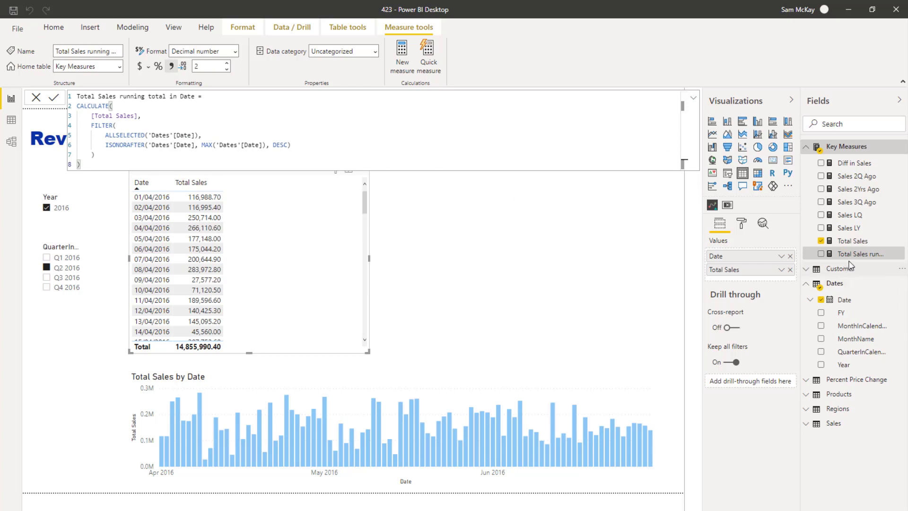
{"action": "left_click_drag", "start_coordinate": [851, 258], "coordinate": [280, 263]}
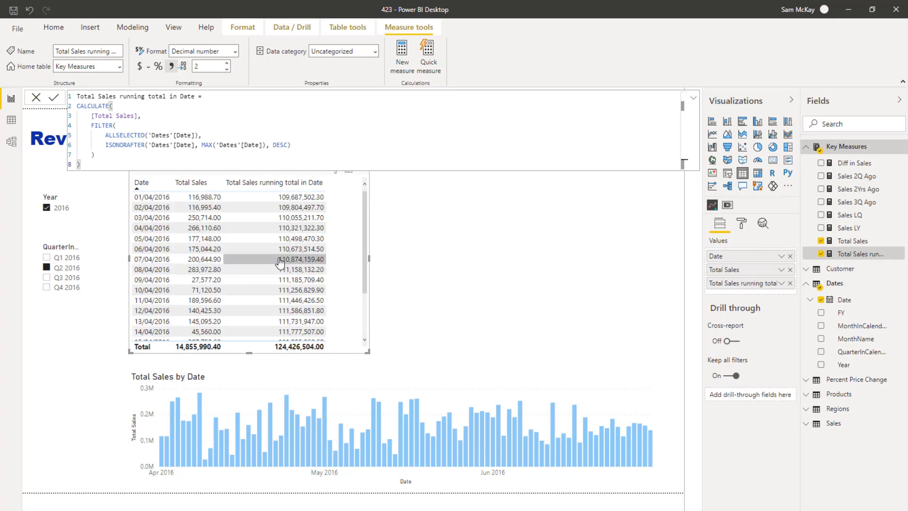
{"action": "scroll", "coordinate": [291, 255], "scroll_direction": "down", "scroll_amount": 3}
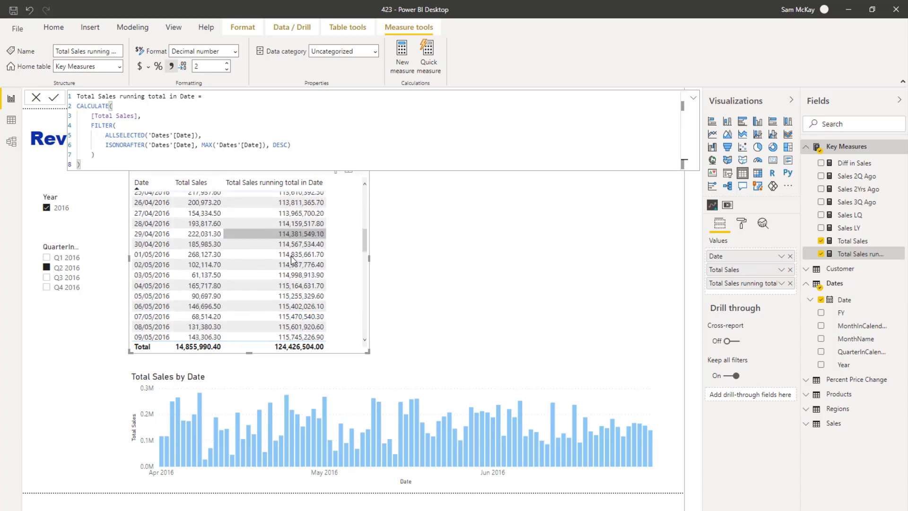
{"action": "scroll", "coordinate": [290, 256], "scroll_direction": "up", "scroll_amount": 3}
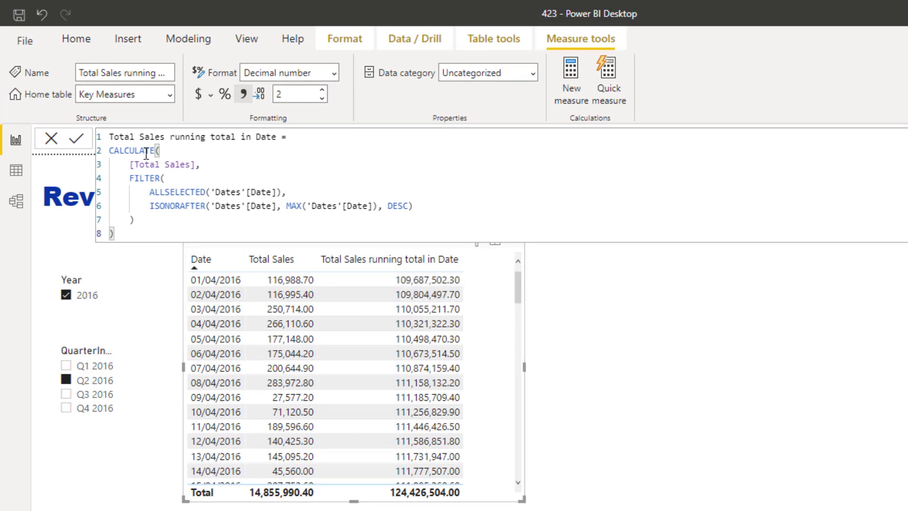
Step: Examine the running total formula, especially its ALLSELECTED and ISONORAFTER functions, against the values in the table
{"action": "left_click_drag", "start_coordinate": [145, 151], "coordinate": [243, 209]}
{"action": "left_click", "coordinate": [247, 231]}
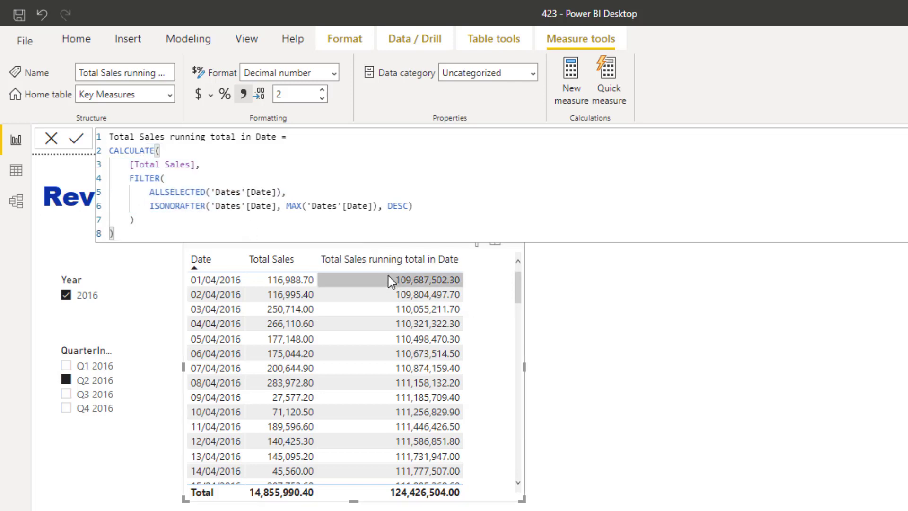
{"action": "mouse_move", "coordinate": [388, 280]}
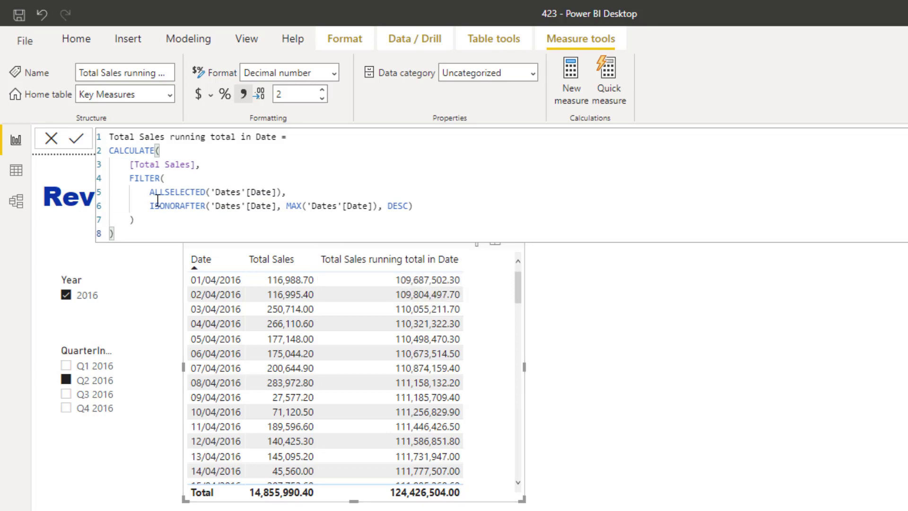
{"action": "left_click_drag", "start_coordinate": [147, 191], "coordinate": [219, 191]}
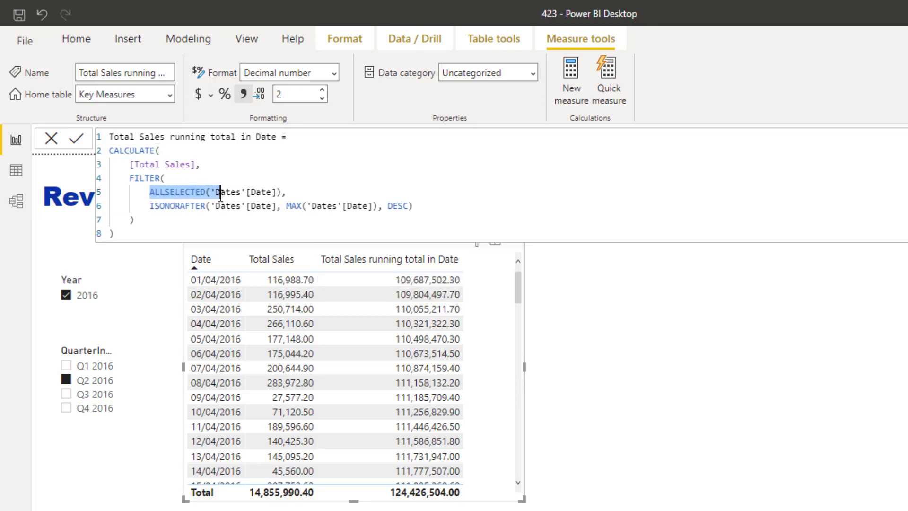
{"action": "left_click_drag", "start_coordinate": [149, 206], "coordinate": [205, 208]}
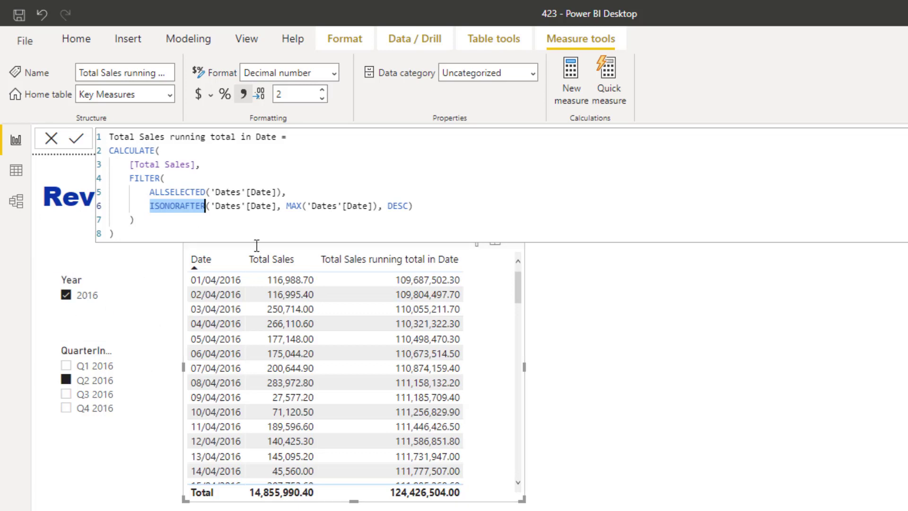
{"action": "left_click", "coordinate": [562, 352]}
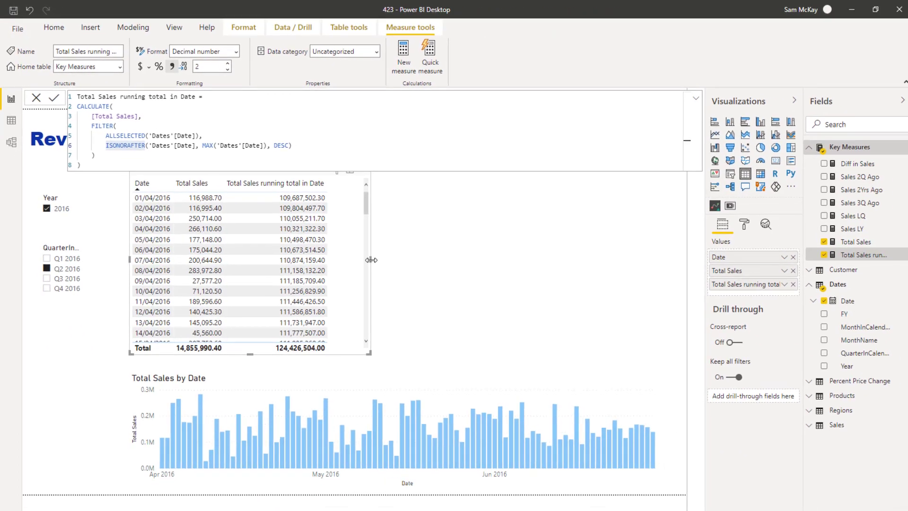
Step: Widen the sales table visual and start another quick measure using the Average per category calculation
{"action": "left_click_drag", "start_coordinate": [524, 367], "coordinate": [672, 372]}
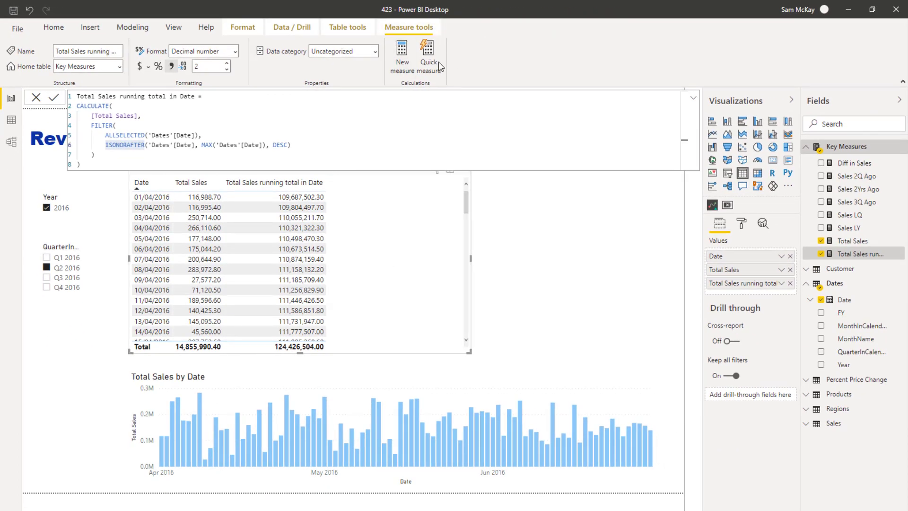
{"action": "left_click", "coordinate": [426, 66]}
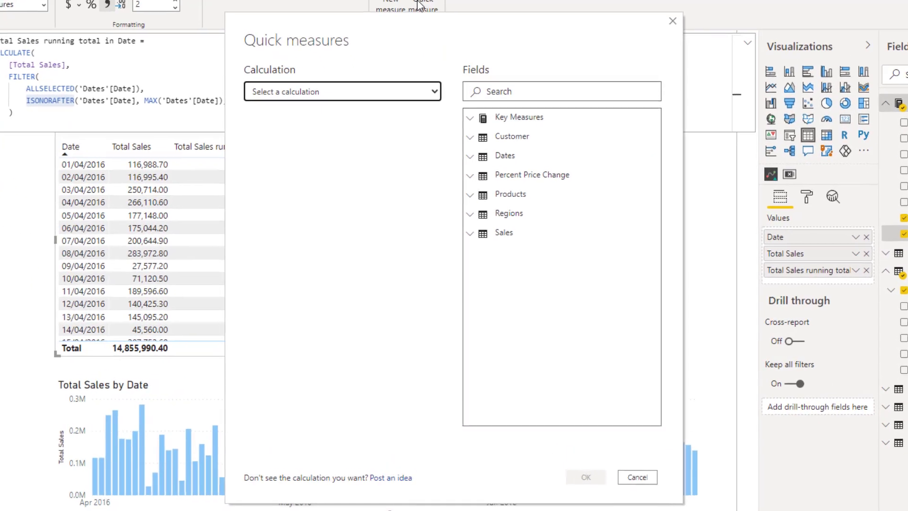
{"action": "left_click", "coordinate": [405, 87]}
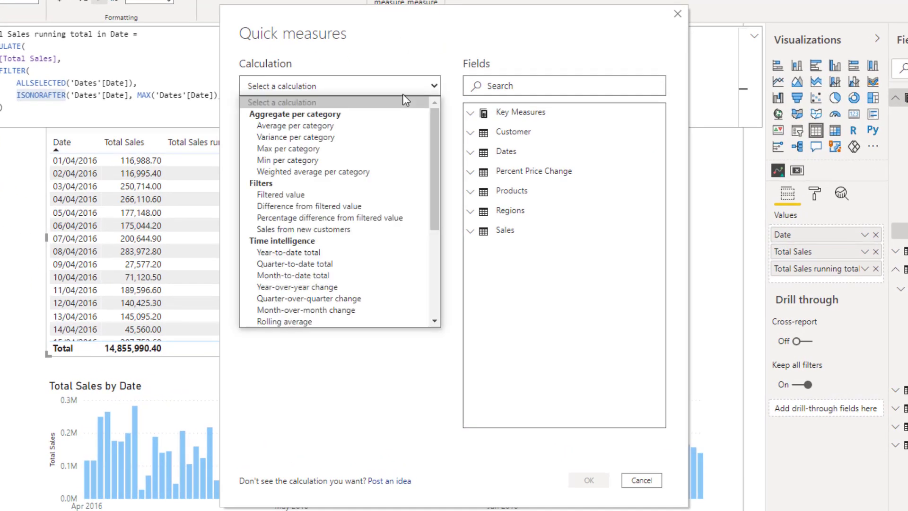
{"action": "left_click", "coordinate": [397, 127]}
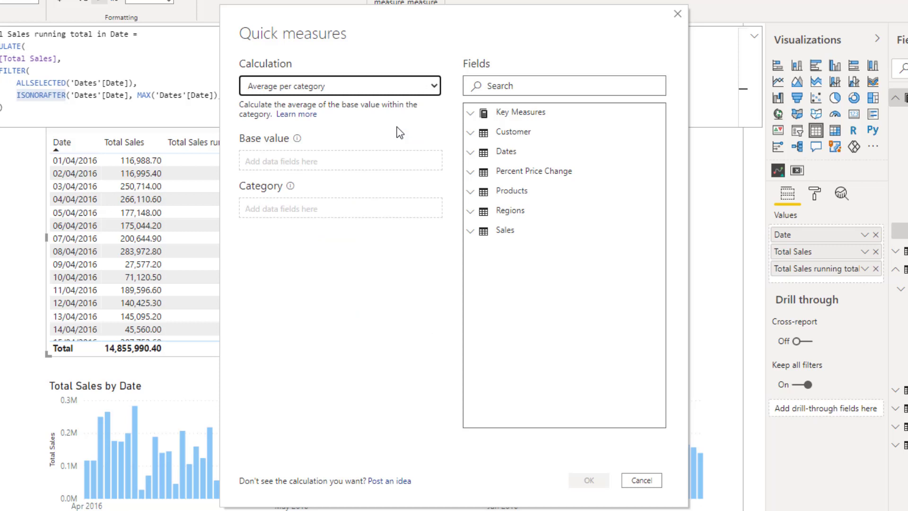
Step: Set Total Sales as the base value and Product Name from the Products table as the category, and create the quick measure
{"action": "left_click", "coordinate": [471, 113]}
{"action": "left_click_drag", "start_coordinate": [513, 222], "coordinate": [320, 165]}
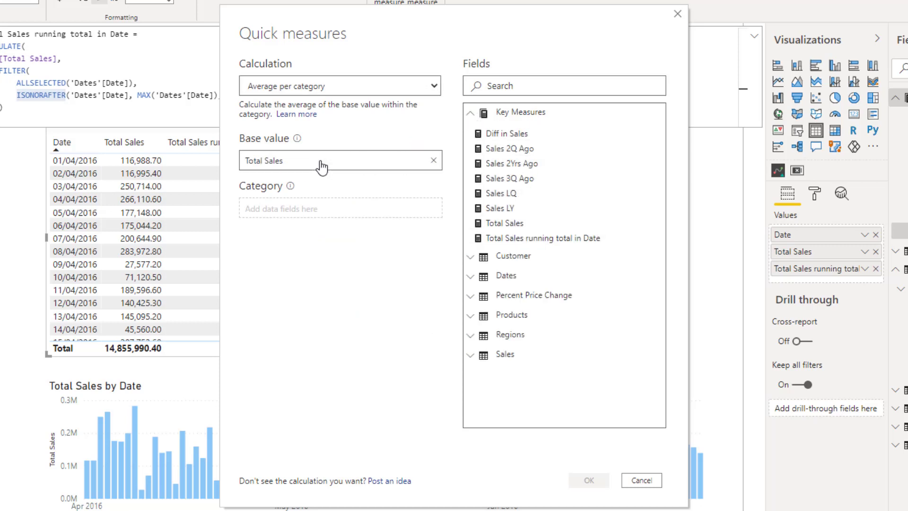
{"action": "left_click", "coordinate": [470, 112]}
{"action": "left_click", "coordinate": [470, 192]}
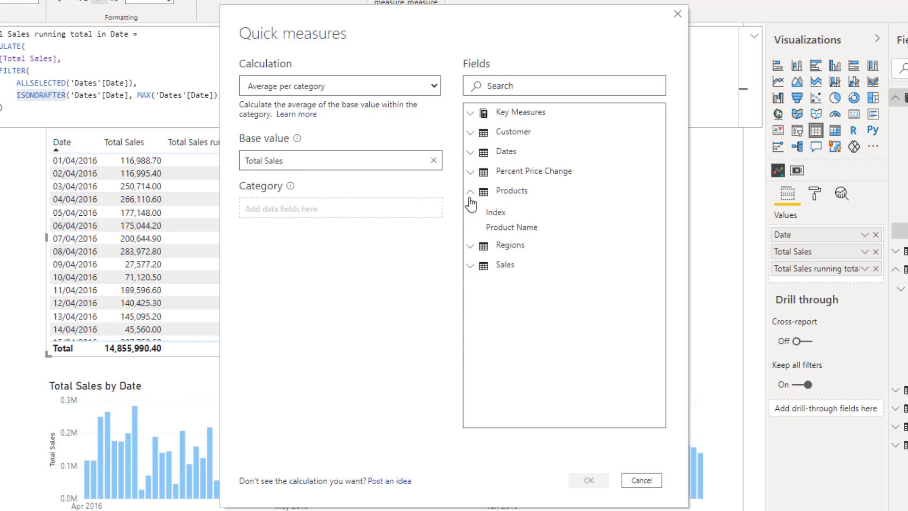
{"action": "left_click_drag", "start_coordinate": [512, 233], "coordinate": [312, 210]}
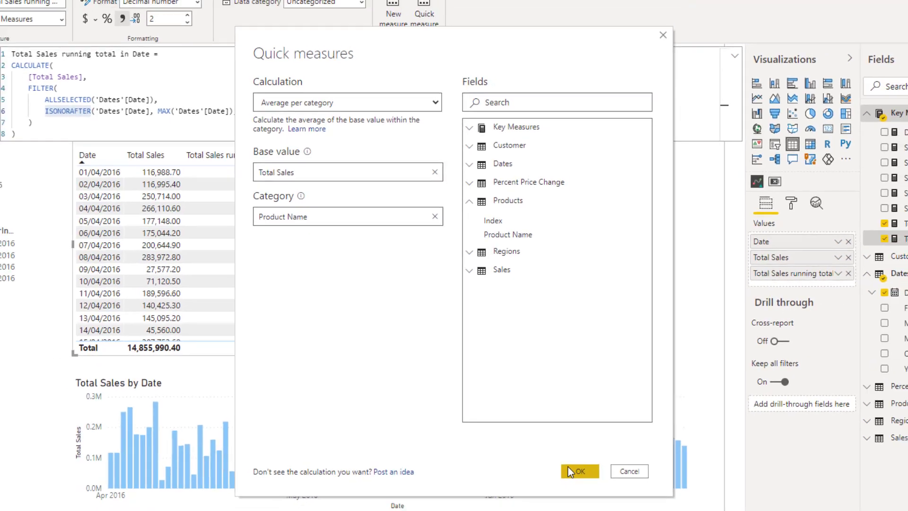
{"action": "left_click", "coordinate": [568, 468]}
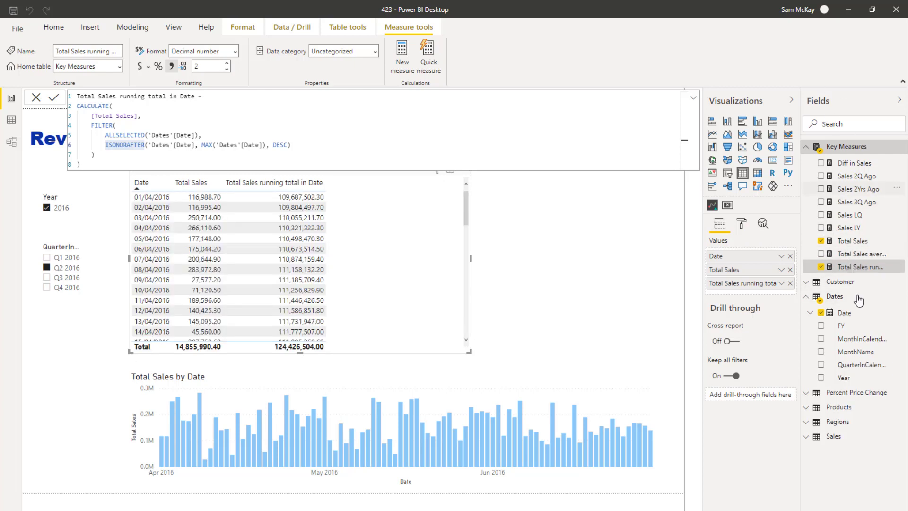
Step: Add the new average per product measure as a column in the sales table and widen the visual
{"action": "left_click", "coordinate": [858, 254]}
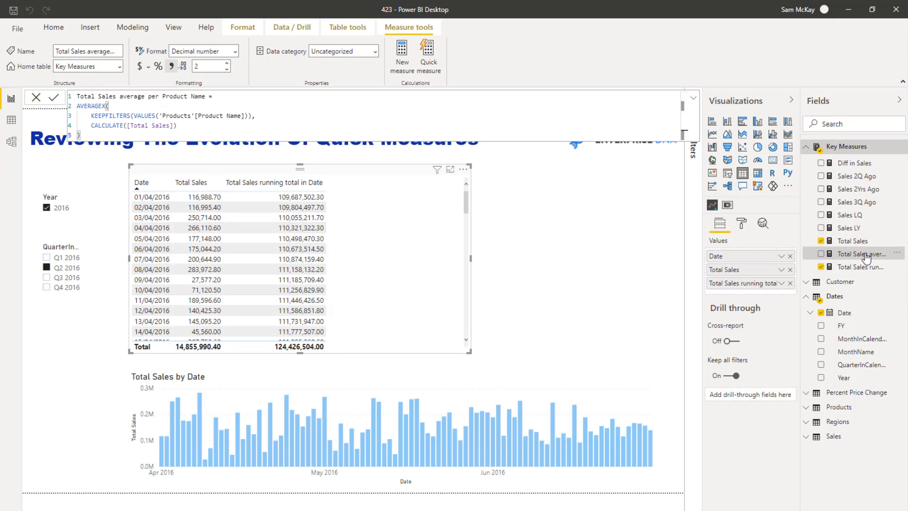
{"action": "left_click_drag", "start_coordinate": [865, 258], "coordinate": [416, 263]}
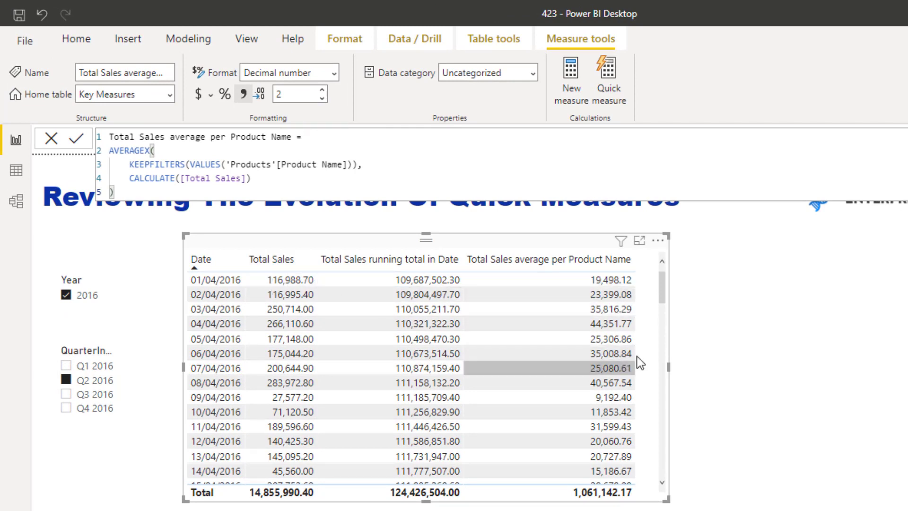
{"action": "left_click_drag", "start_coordinate": [688, 373], "coordinate": [713, 367]}
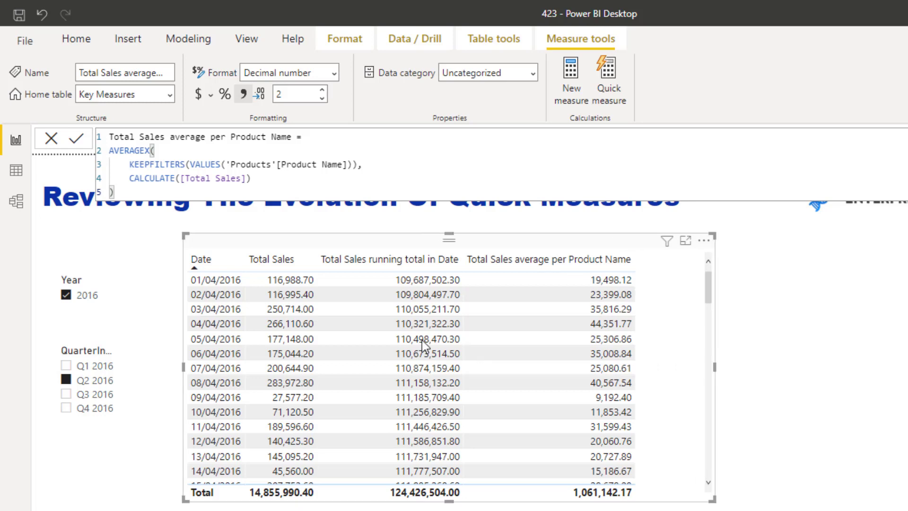
Step: Examine the KEEPFILTERS and CALCULATE parts of the average per product formula
{"action": "left_click_drag", "start_coordinate": [127, 164], "coordinate": [189, 165]}
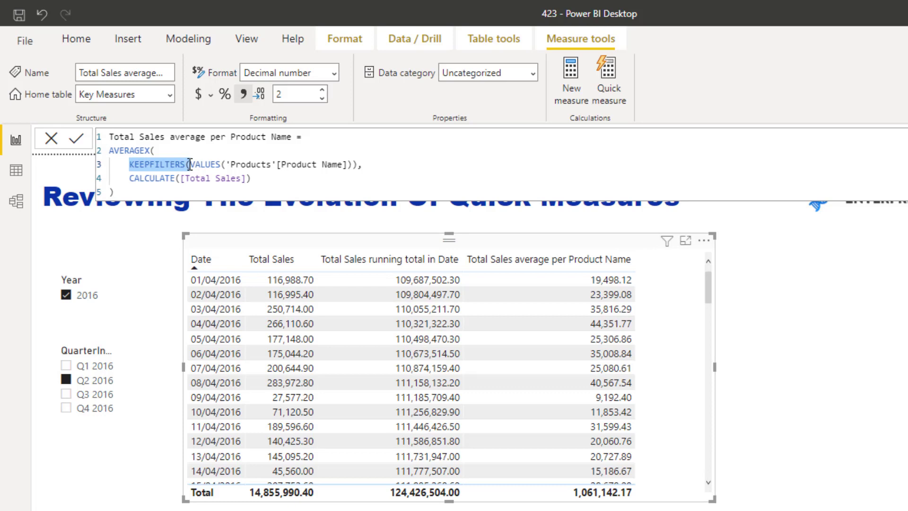
{"action": "left_click_drag", "start_coordinate": [128, 178], "coordinate": [253, 178]}
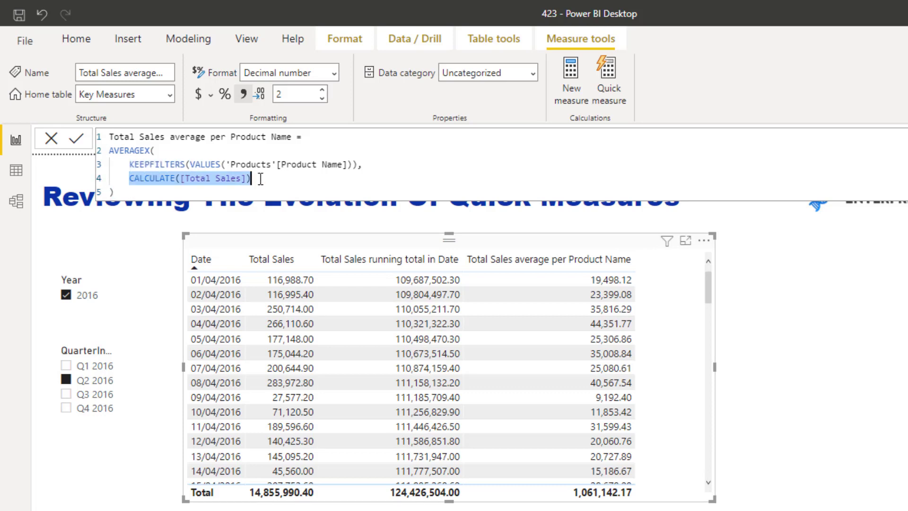
Step: Remove the KEEPFILTERS wrapper around VALUES('Products'[Product Name]) in the average per product formula
{"action": "left_click", "coordinate": [211, 178]}
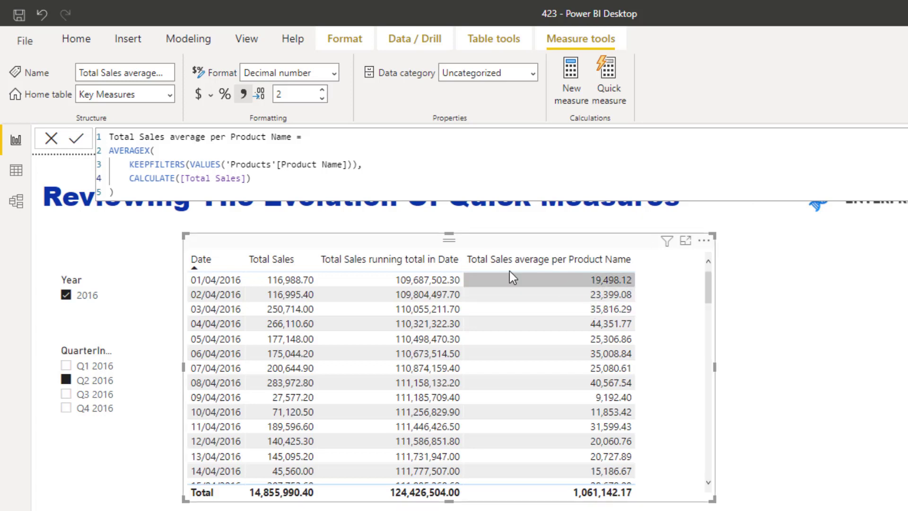
{"action": "left_click", "coordinate": [189, 165]}
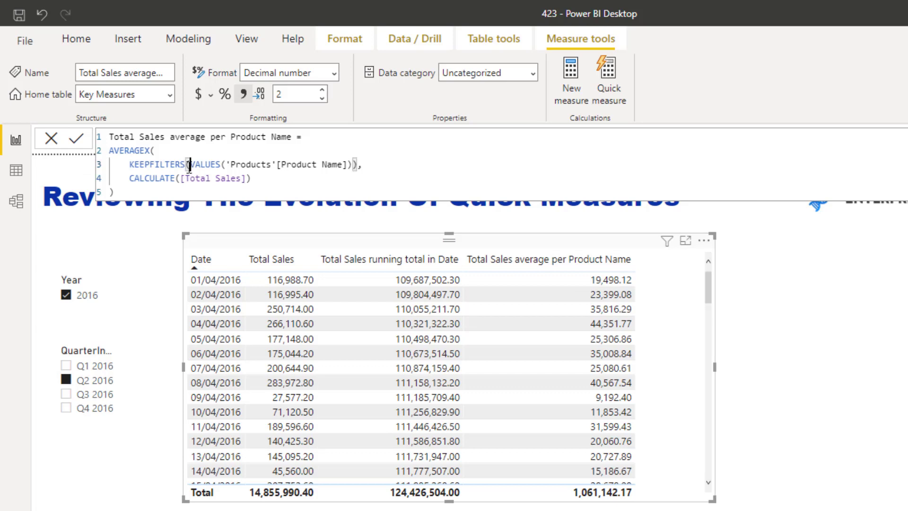
{"action": "left_click_drag", "start_coordinate": [189, 165], "coordinate": [130, 163]}
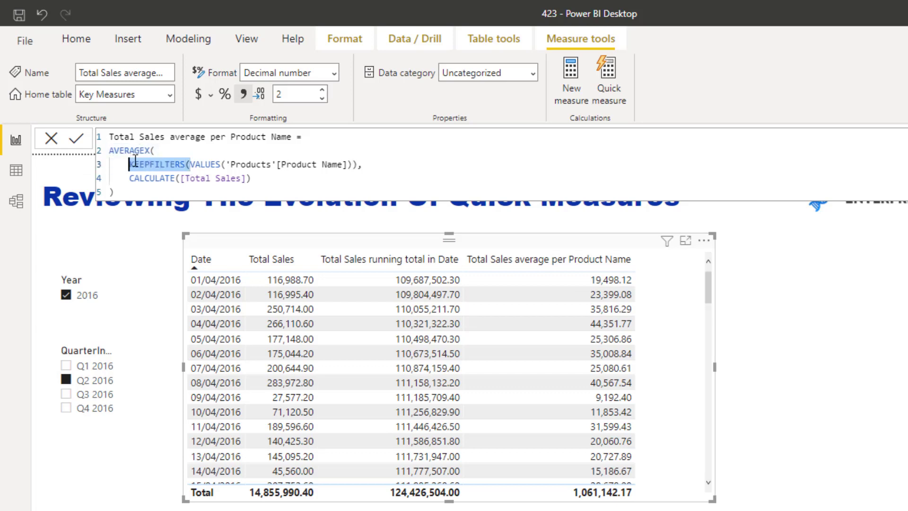
{"action": "key", "text": "BackSpace"}
{"action": "left_click", "coordinate": [296, 159]}
{"action": "key", "text": "BackSpace"}
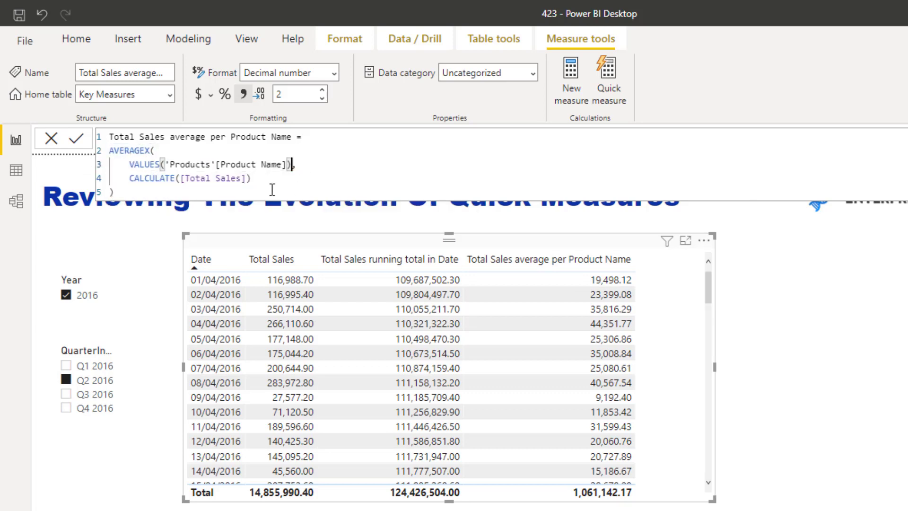
Step: Remove the CALCULATE wrapper around [Total Sales], put the closing parenthesis on the same line, and commit the measure
{"action": "left_click", "coordinate": [183, 174]}
{"action": "key", "text": "shift+Home"}
{"action": "key", "text": "BackSpace"}
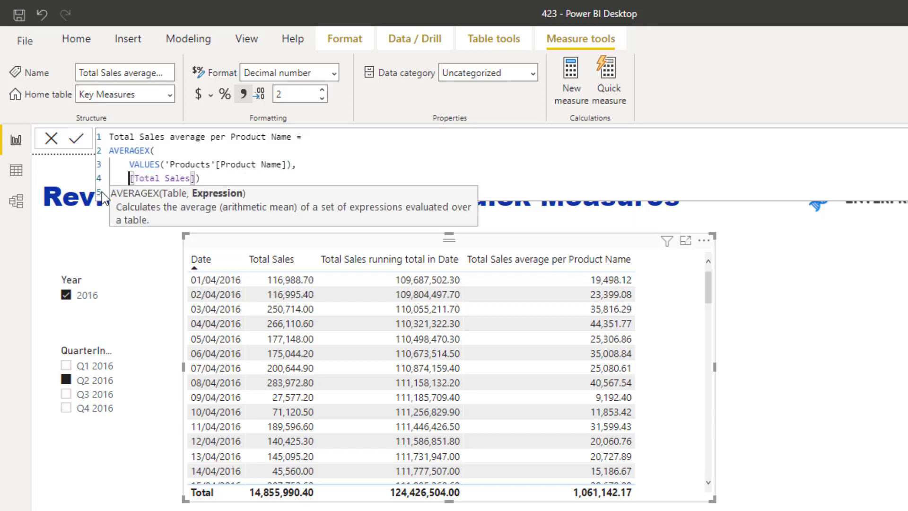
{"action": "key", "text": "End"}
{"action": "key", "text": "Delete"}
{"action": "key", "text": "Delete"}
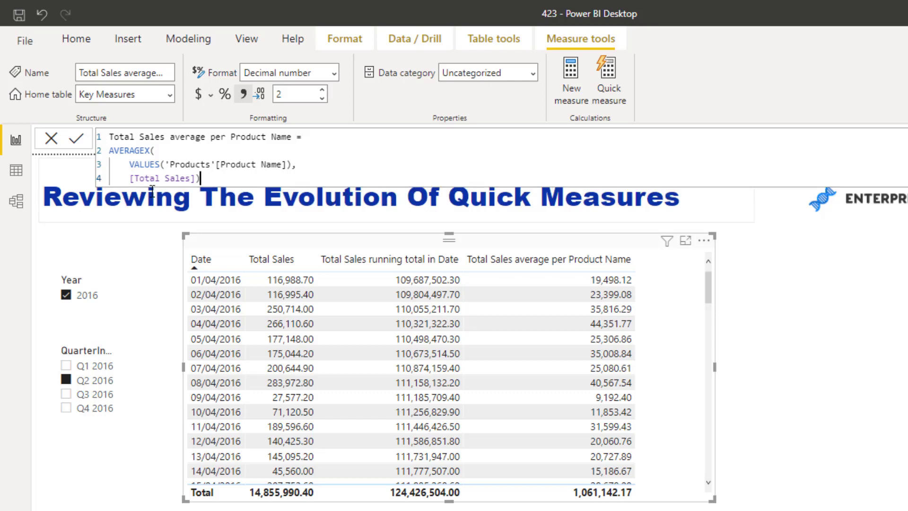
{"action": "key", "text": "Return"}
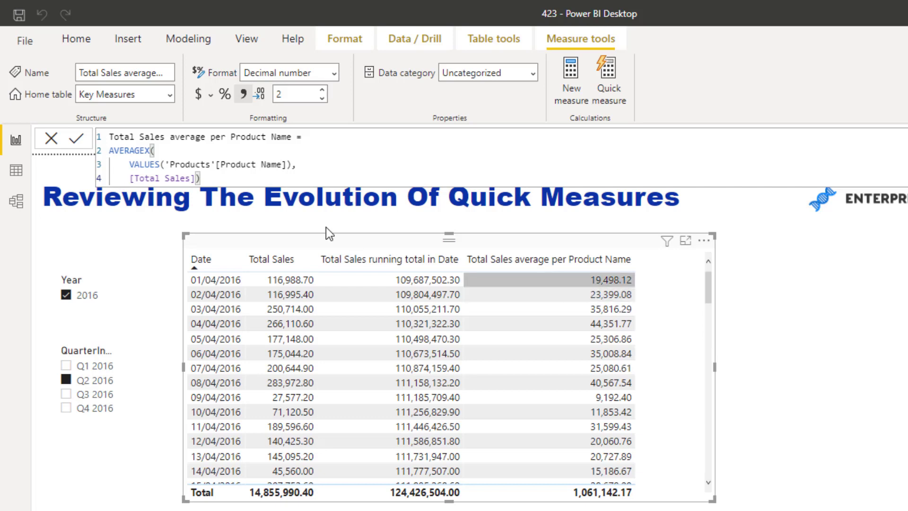
Step: Indent the [Total Sales] line one level further in the formula and commit the measure
{"action": "key", "text": "Tab"}
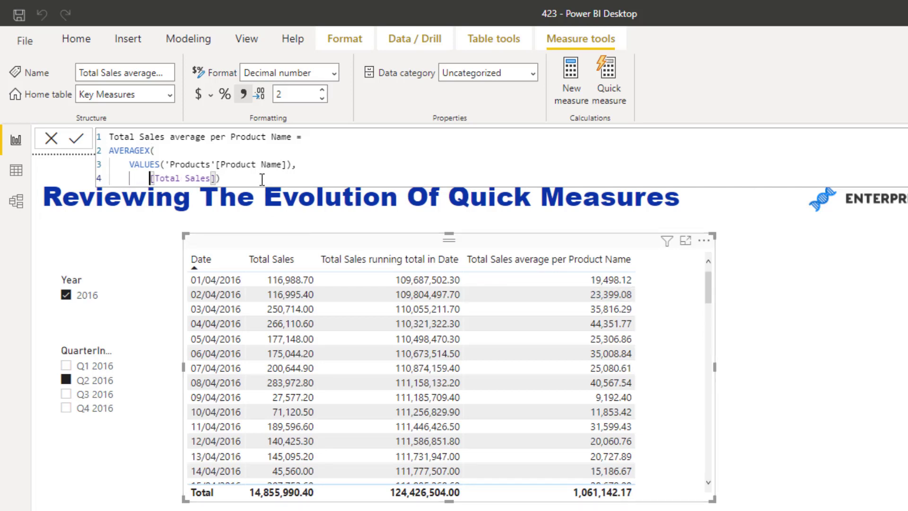
{"action": "left_click", "coordinate": [262, 180]}
{"action": "key", "text": "Return"}
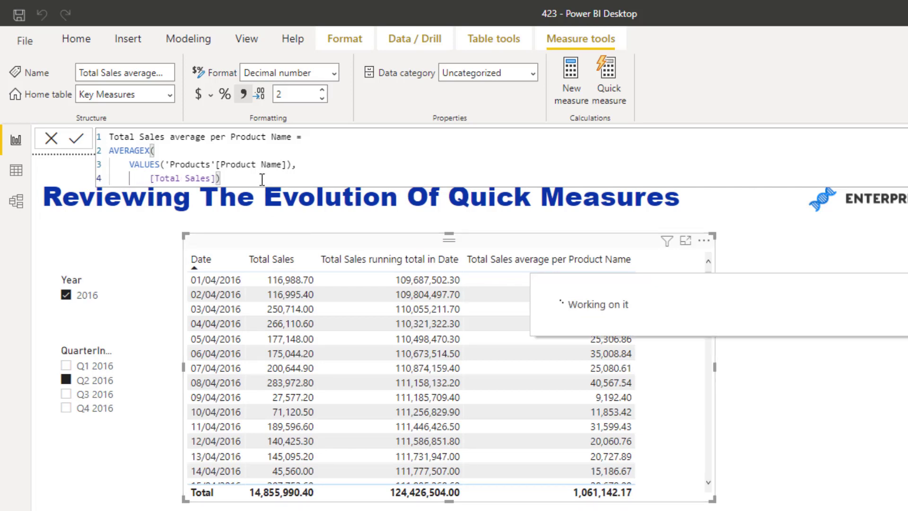
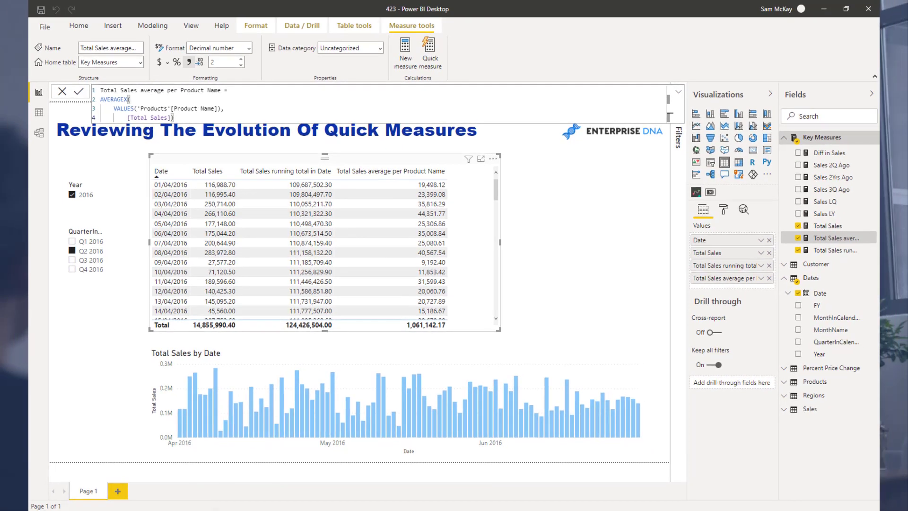
Step: Switch to Analyst Hub in the browser and browse the saved personal documents
{"action": "left_click", "coordinate": [246, 468]}
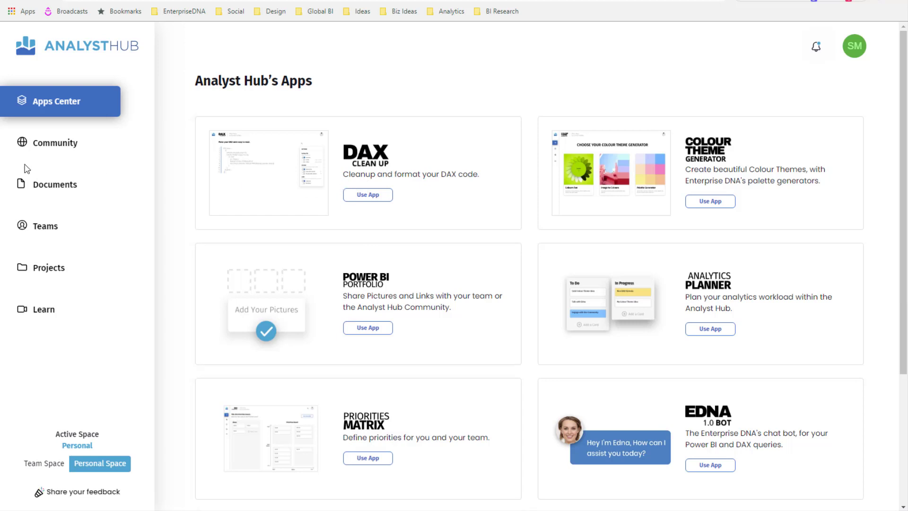
{"action": "left_click", "coordinate": [50, 194]}
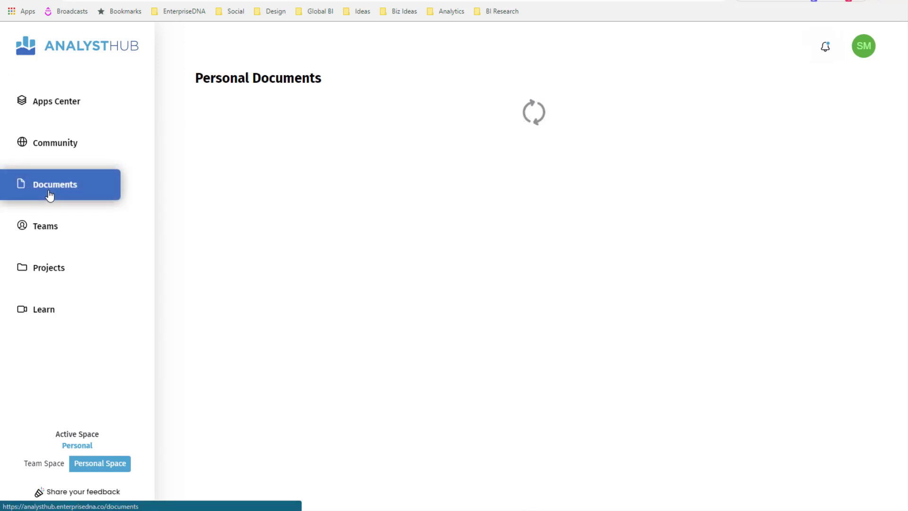
{"action": "scroll", "coordinate": [314, 138], "scroll_direction": "down", "scroll_amount": 13}
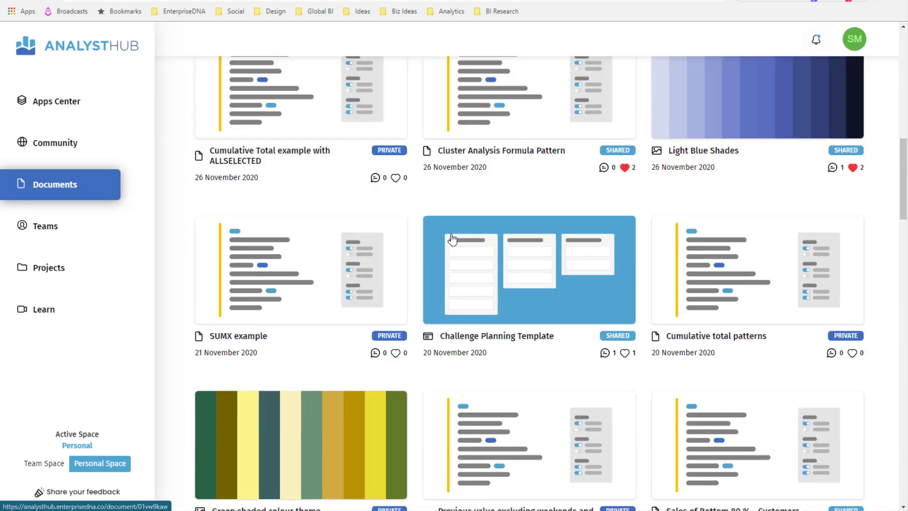
{"action": "mouse_move", "coordinate": [435, 251]}
{"action": "scroll", "coordinate": [747, 137], "scroll_direction": "up", "scroll_amount": 13}
Step: Search the personal documents for "avera" and open the private Moving Average Pattern to view its DAX
{"action": "left_click", "coordinate": [770, 108]}
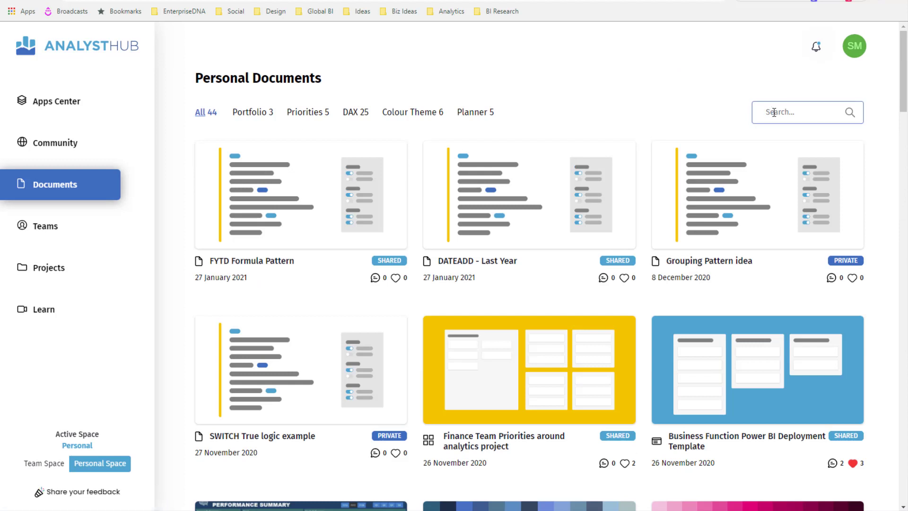
{"action": "type", "text": "avera"}
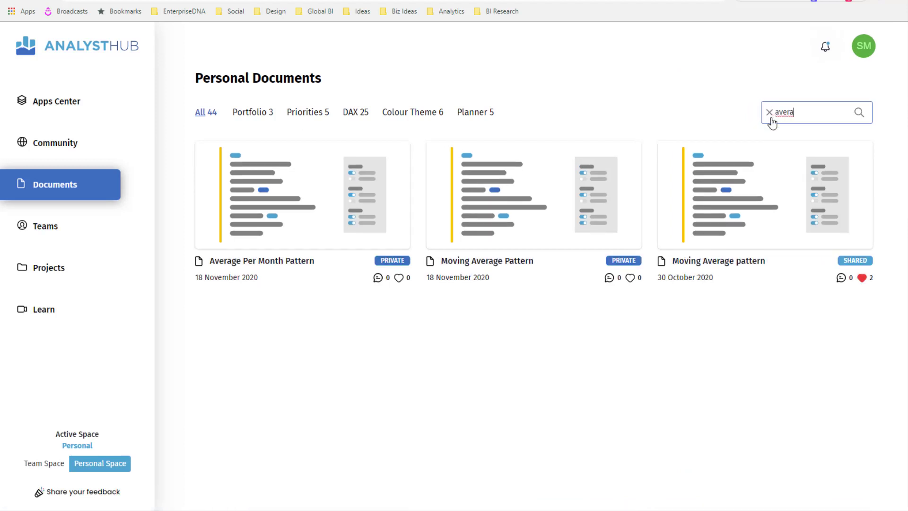
{"action": "mouse_move", "coordinate": [515, 236]}
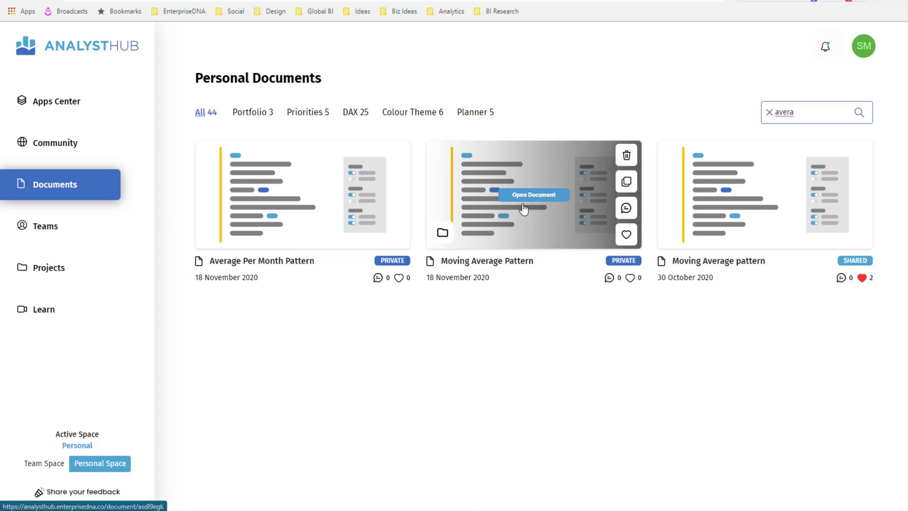
{"action": "mouse_move", "coordinate": [274, 238]}
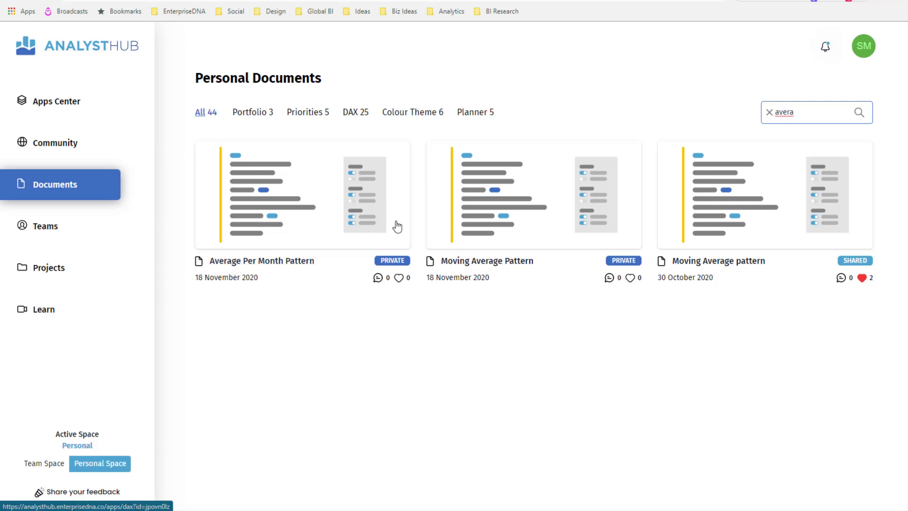
{"action": "left_click", "coordinate": [526, 198]}
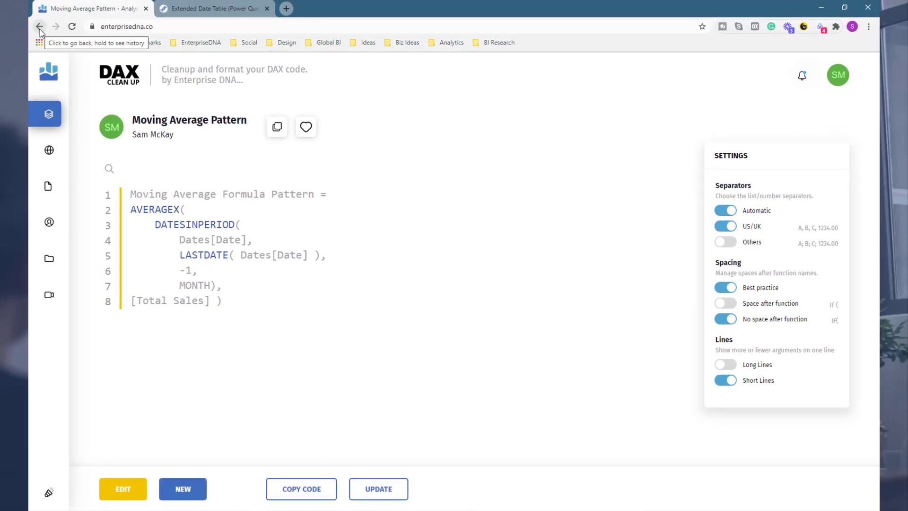
Step: Return to the personal documents, search for "avera" again, and open the shared Moving Average pattern
{"action": "left_click", "coordinate": [39, 29]}
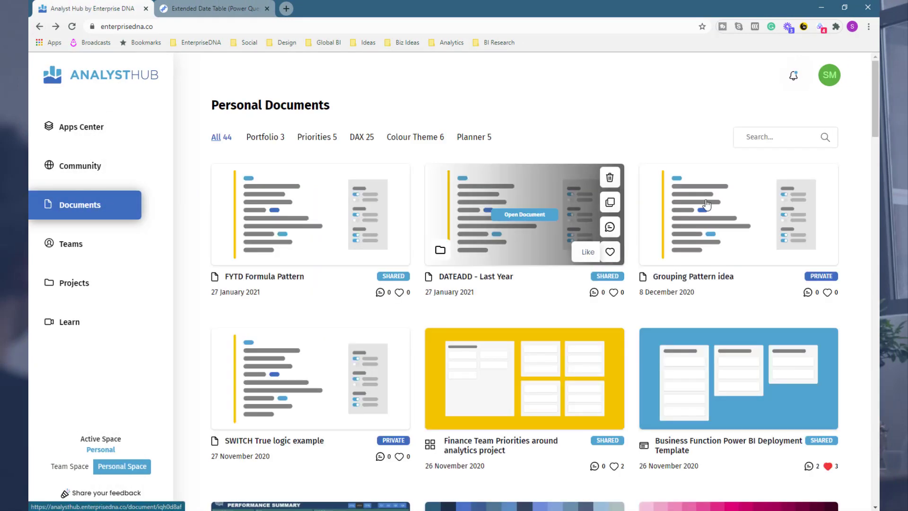
{"action": "left_click", "coordinate": [768, 137]}
{"action": "type", "text": "avera"}
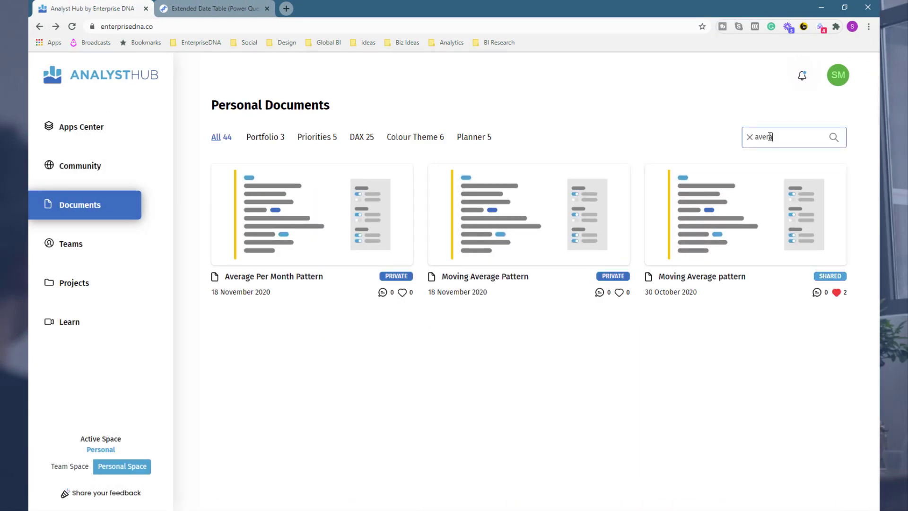
{"action": "left_click", "coordinate": [749, 216]}
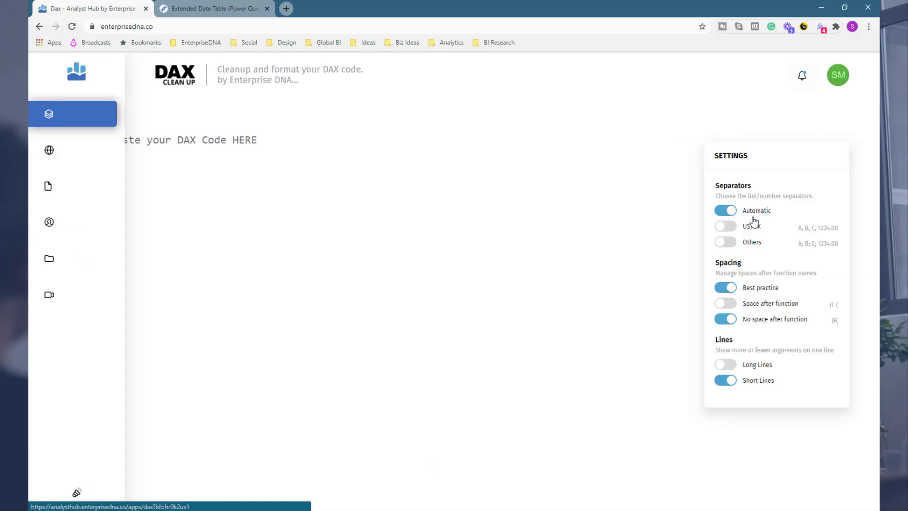
Step: Go back to the personal documents, search for "AVERAG", and open the Average Per Month Pattern
{"action": "left_click", "coordinate": [40, 26]}
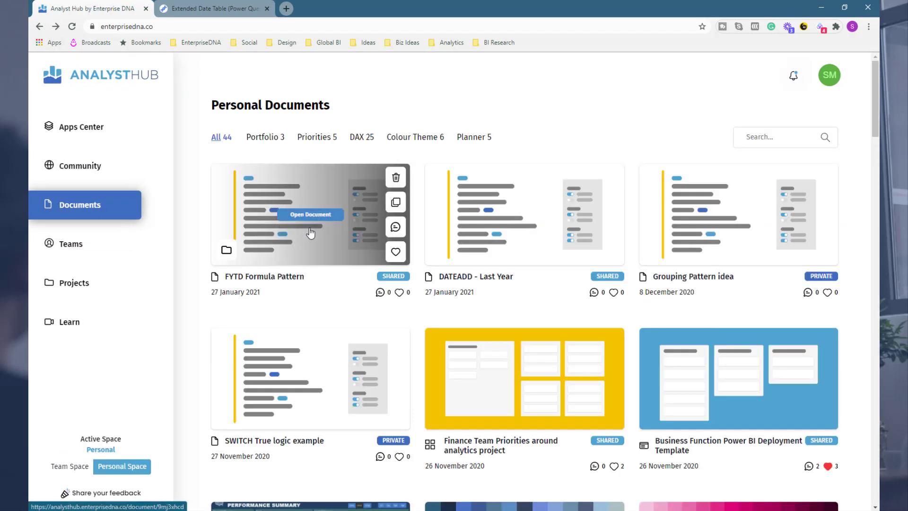
{"action": "left_click", "coordinate": [762, 128]}
{"action": "type", "text": "AVERAGEX"}
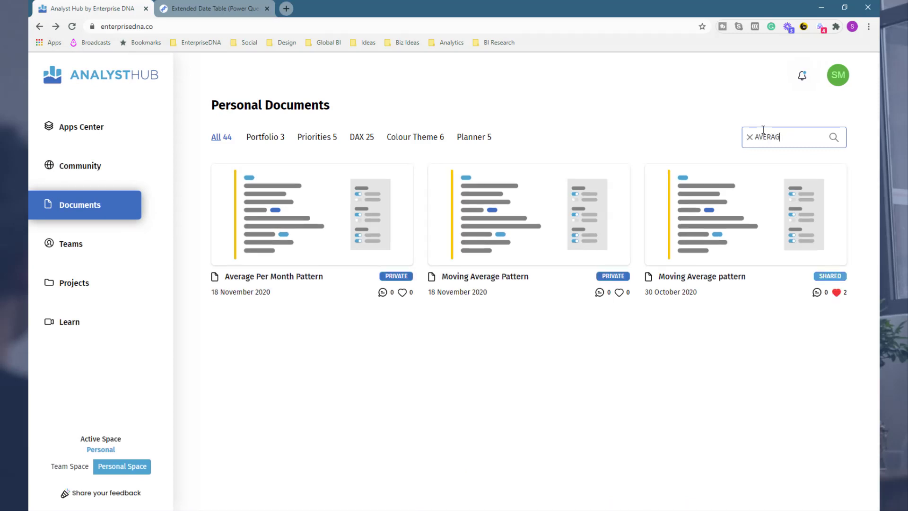
{"action": "key", "text": "BackSpace"}
{"action": "key", "text": "BackSpace"}
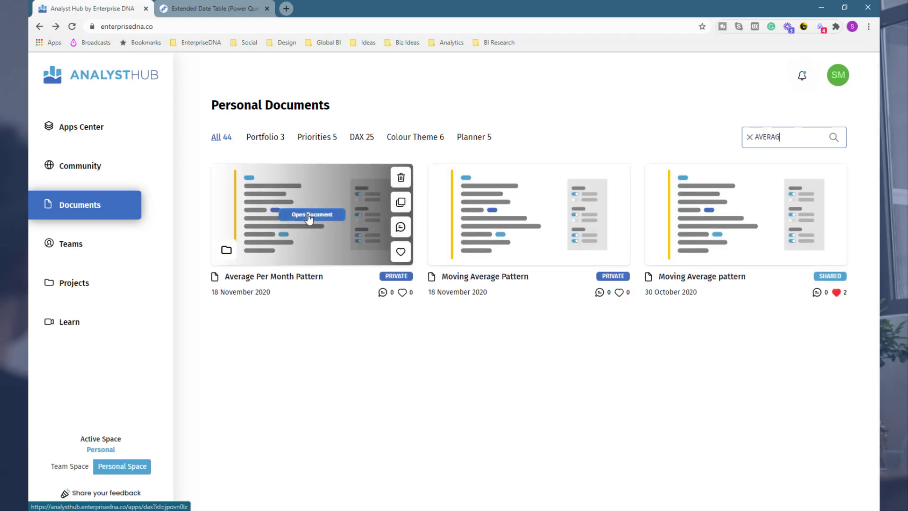
{"action": "left_click", "coordinate": [310, 217]}
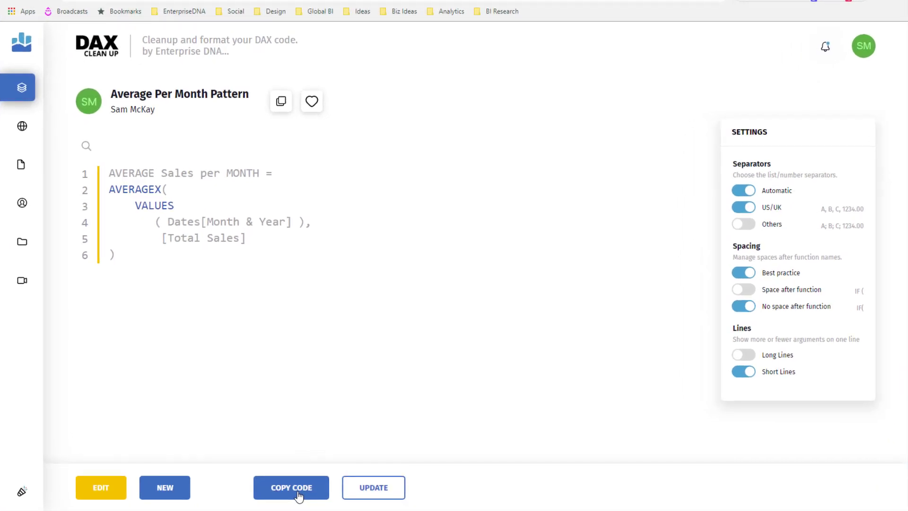
Step: Copy the Average Per Month Pattern code and replace the whole average per product formula in Power BI Desktop with it
{"action": "left_click", "coordinate": [298, 495]}
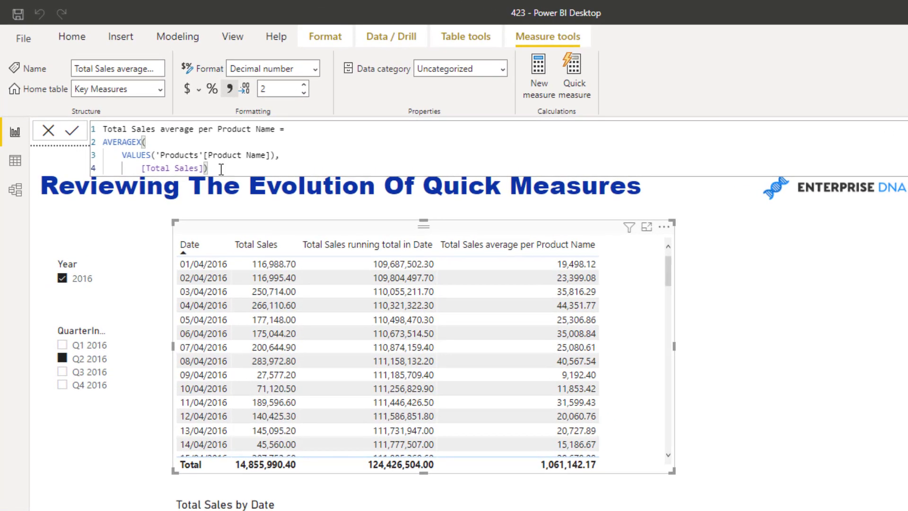
{"action": "left_click_drag", "start_coordinate": [188, 140], "coordinate": [80, 116]}
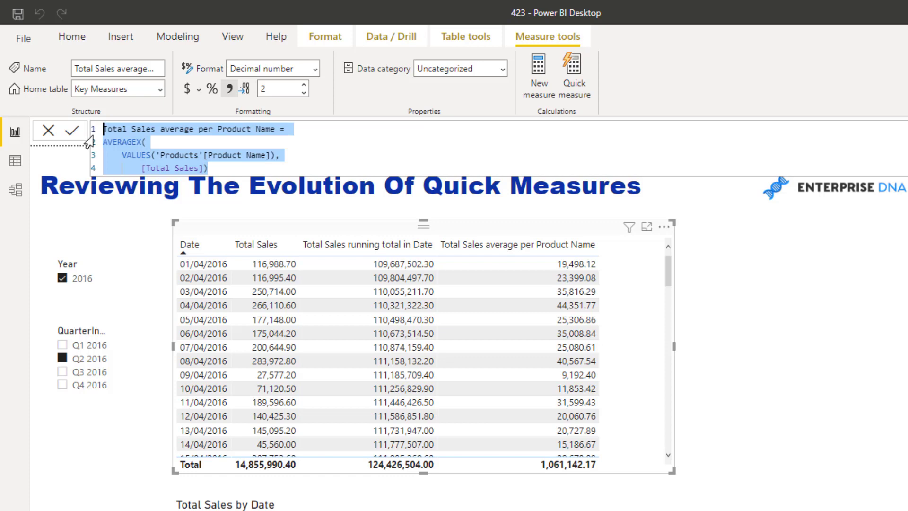
{"action": "key", "text": "ctrl+v"}
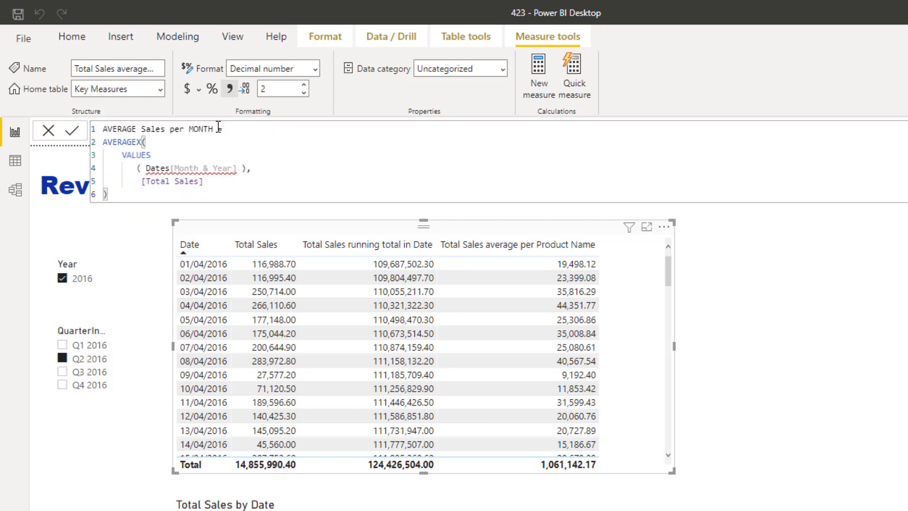
Step: Rename the pasted measure to "Average Sales per Product" in the formula, leaving a space before the equals sign
{"action": "left_click_drag", "start_coordinate": [218, 129], "coordinate": [105, 132]}
{"action": "type", "text": "Average "}
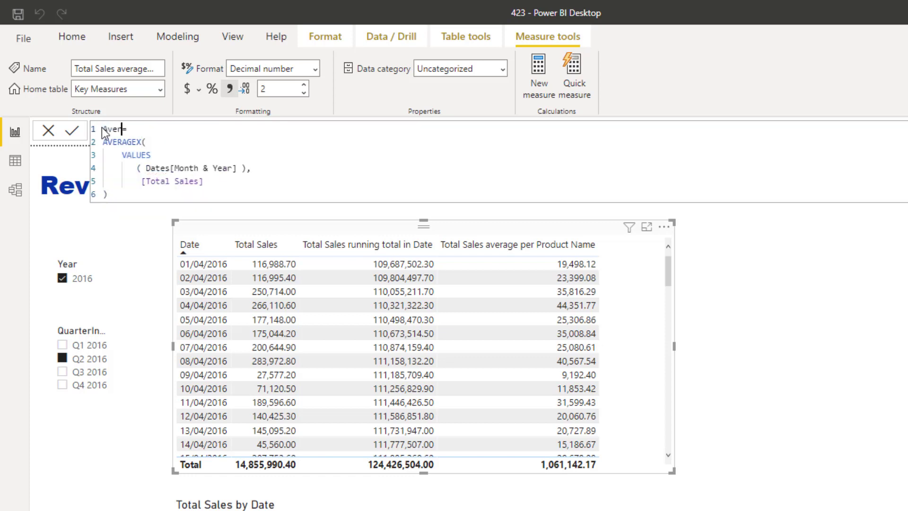
{"action": "type", "text": "Sales per Product"}
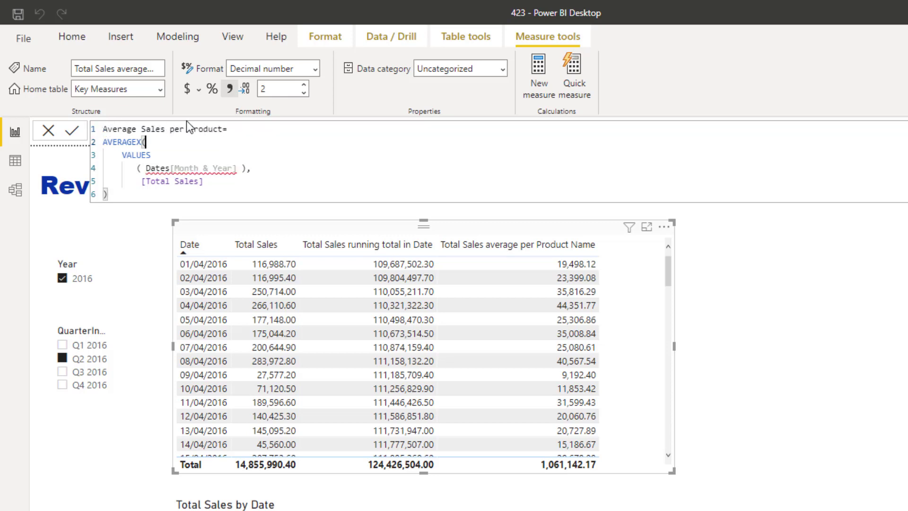
{"action": "left_click", "coordinate": [224, 131]}
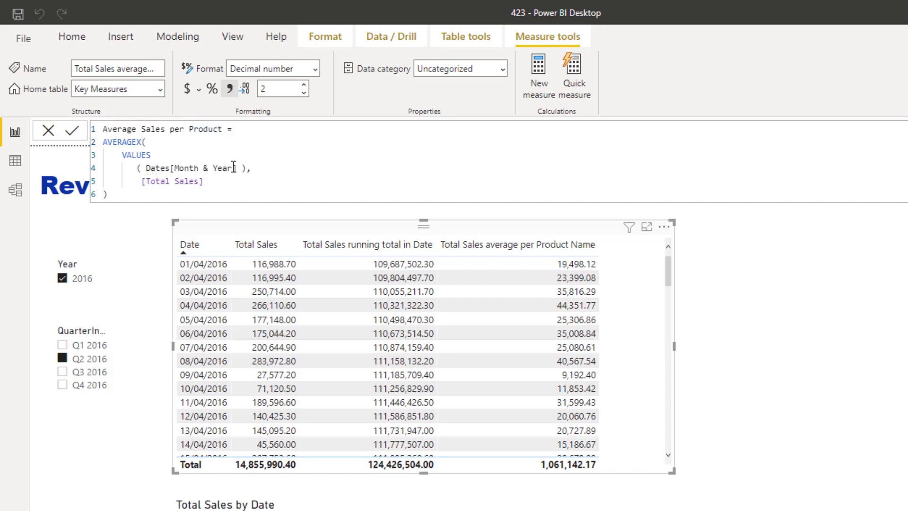
Step: Replace Dates[Month & Year] with Products[Product Name] inside VALUES and commit the measure
{"action": "left_click_drag", "start_coordinate": [237, 168], "coordinate": [147, 173]}
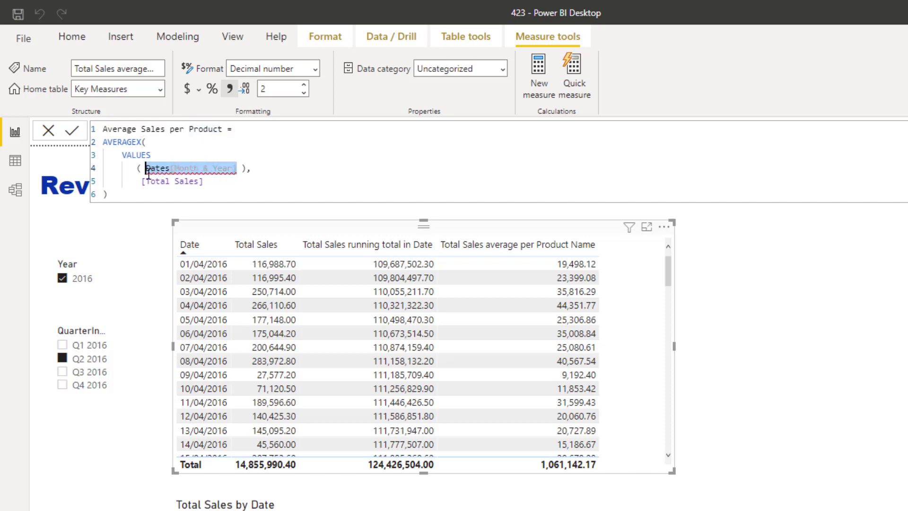
{"action": "type", "text": "Prod"}
{"action": "key", "text": "Down"}
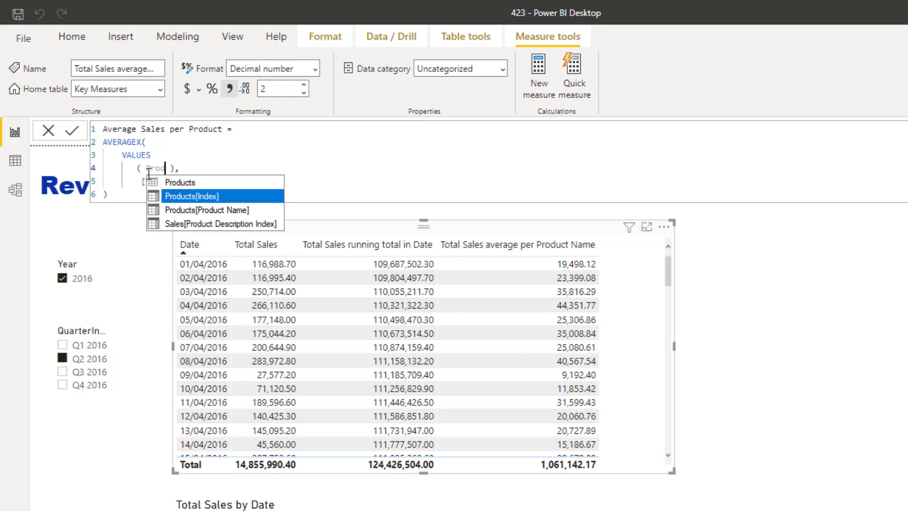
{"action": "key", "text": "Down"}
{"action": "key", "text": "Tab"}
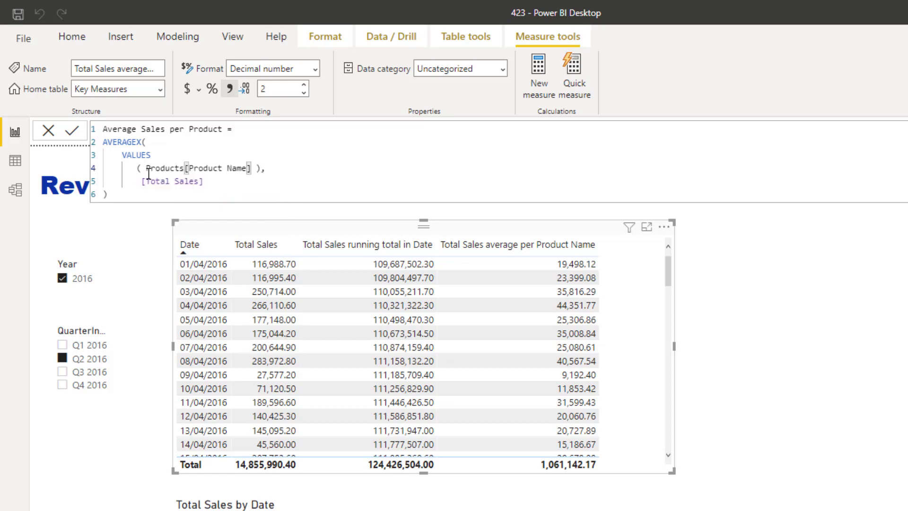
{"action": "key", "text": "Return"}
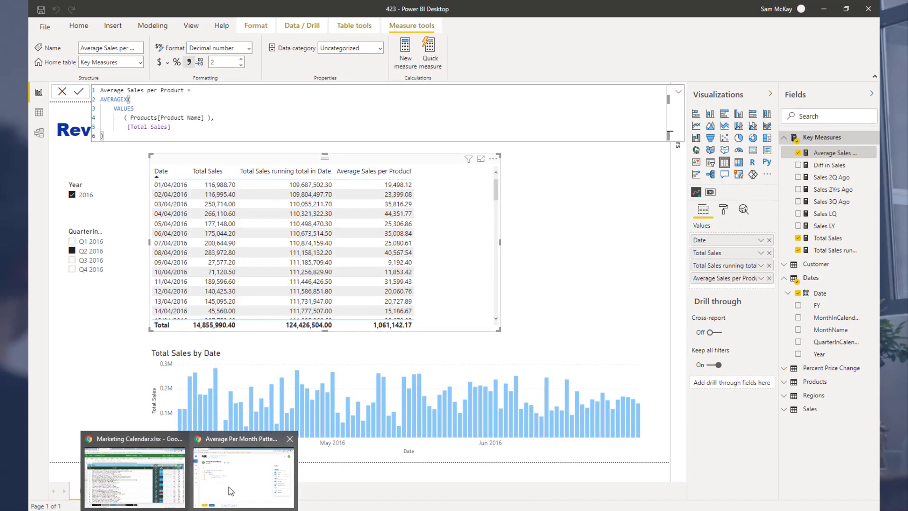
Step: Switch to Analyst Hub and examine the Grouping Pattern idea and SWITCH True logic example formulas in the personal documents
{"action": "left_click", "coordinate": [231, 491]}
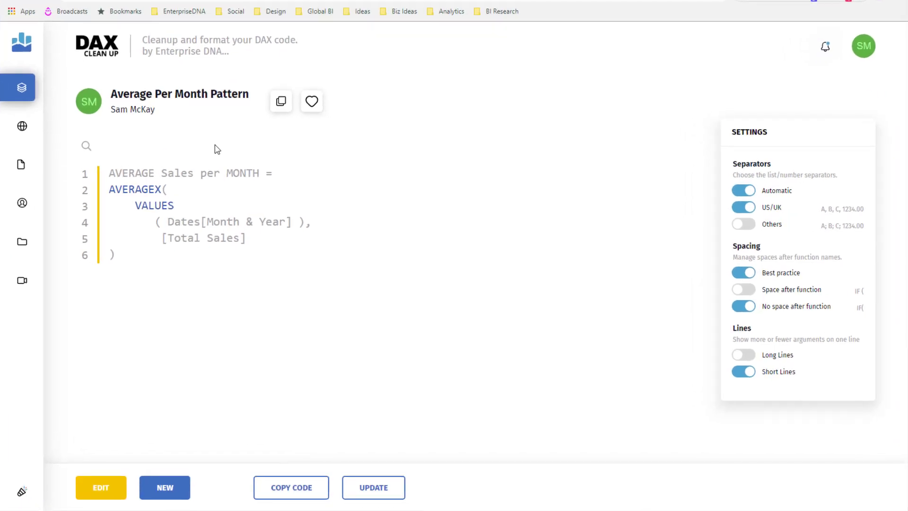
{"action": "left_click", "coordinate": [21, 164]}
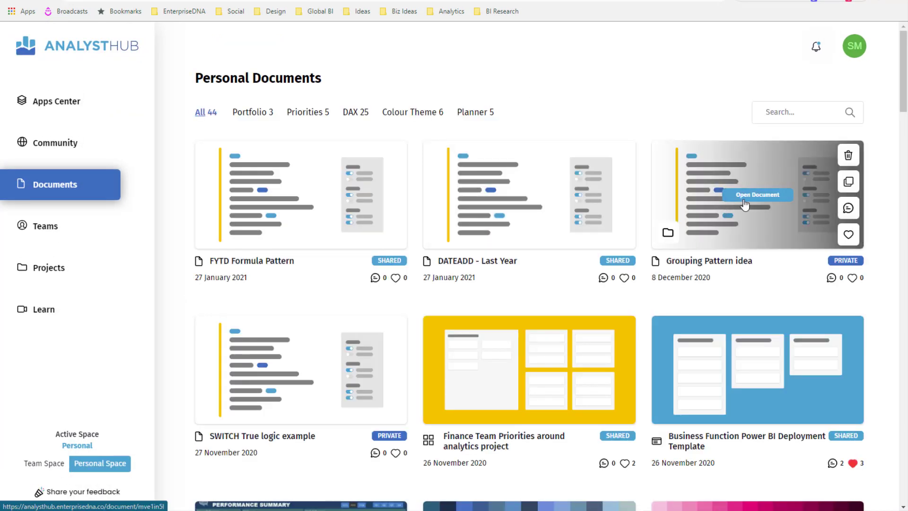
{"action": "left_click", "coordinate": [745, 204]}
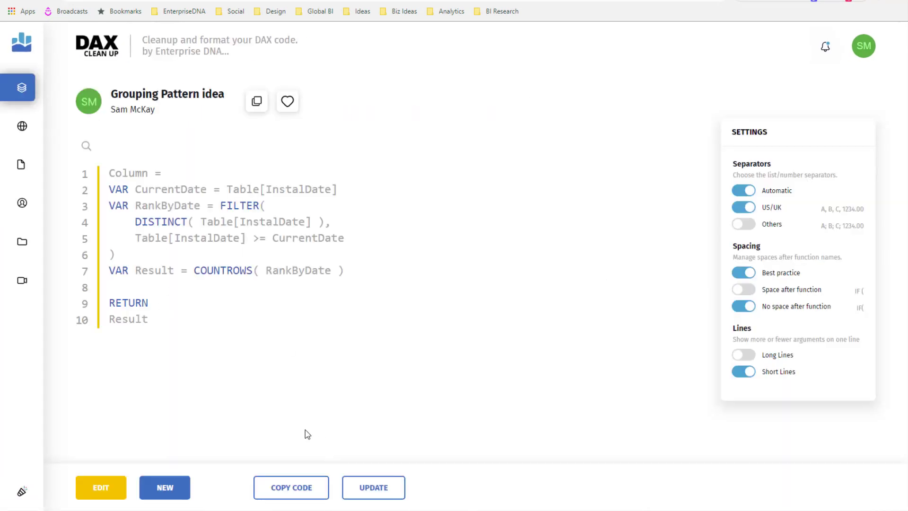
{"action": "left_click", "coordinate": [21, 164]}
{"action": "mouse_move", "coordinate": [380, 407]}
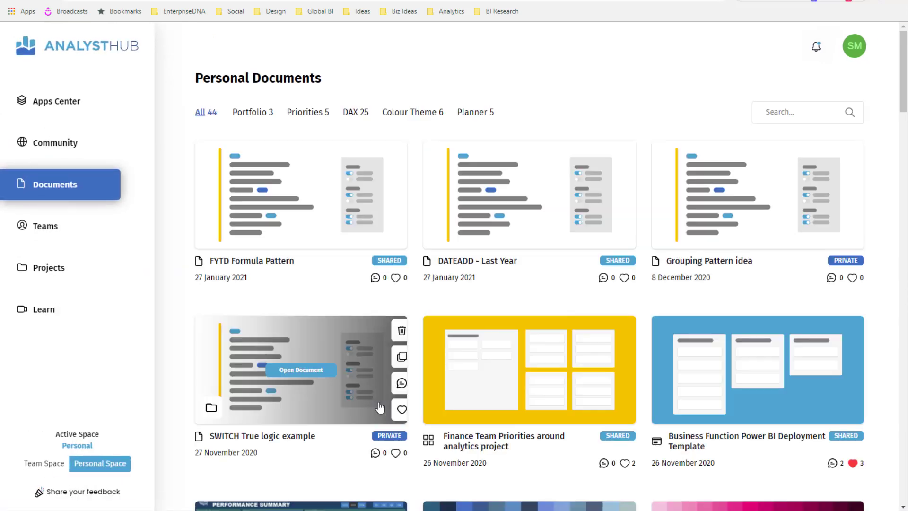
{"action": "left_click", "coordinate": [301, 370]}
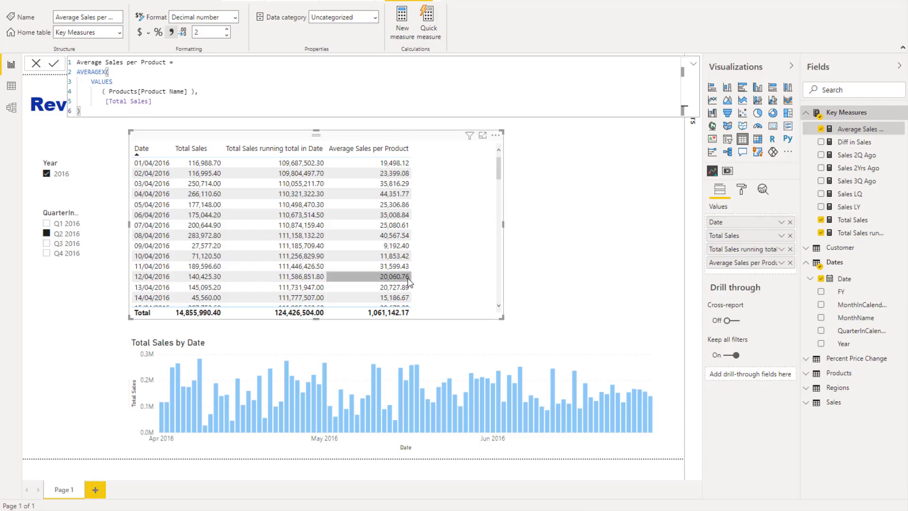
{"action": "left_click", "coordinate": [553, 240]}
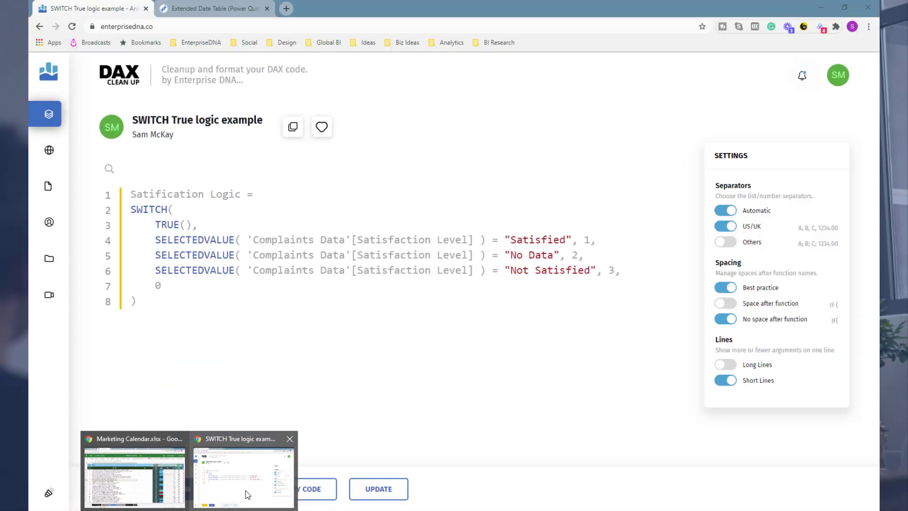
{"action": "left_click", "coordinate": [246, 490]}
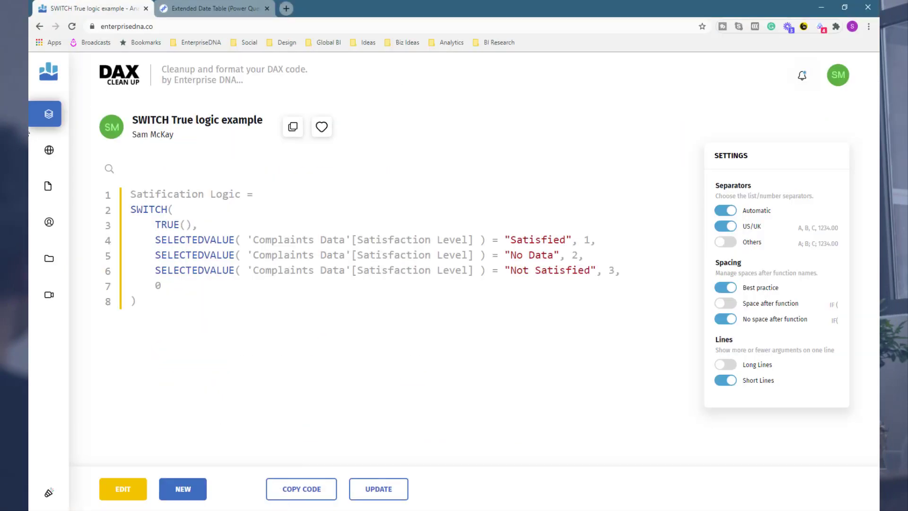
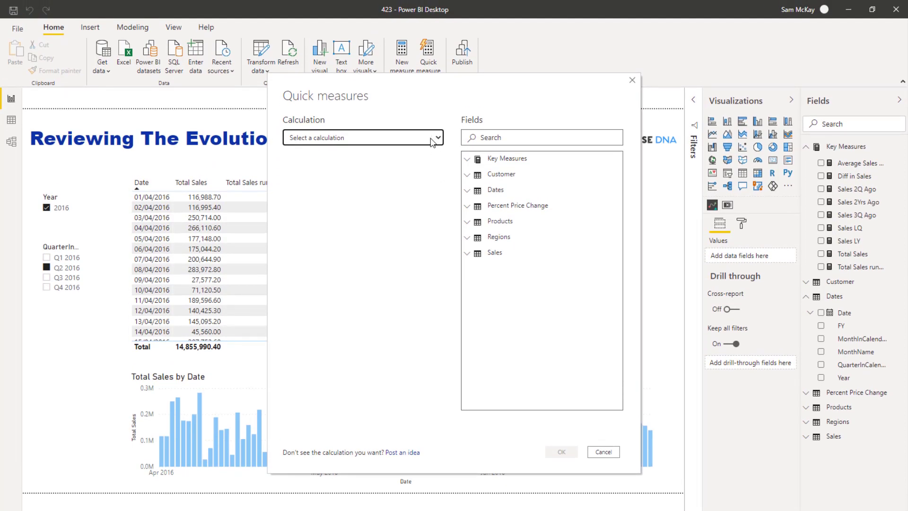
Step: Create a quarter-over-quarter change quick measure with Total Sales as base value and Date from the Dates table, and review its formula
{"action": "left_click", "coordinate": [431, 139]}
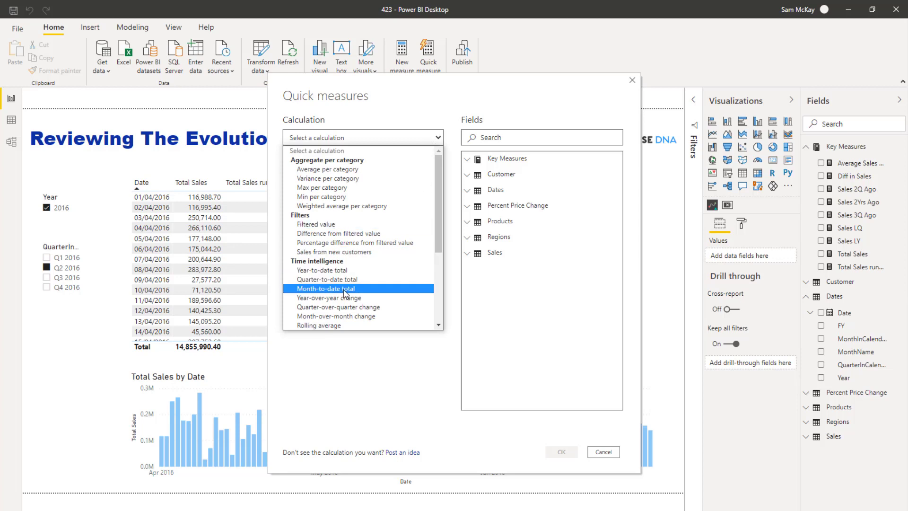
{"action": "left_click", "coordinate": [351, 310]}
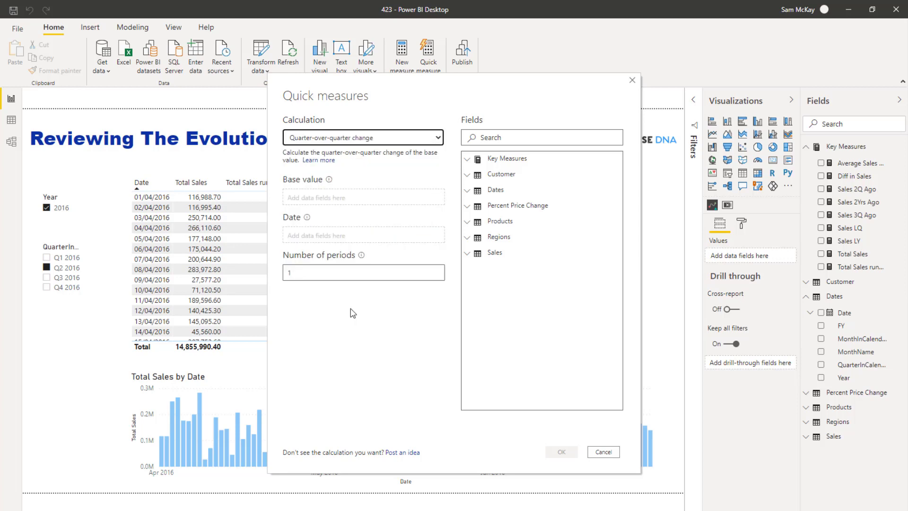
{"action": "left_click", "coordinate": [466, 158]}
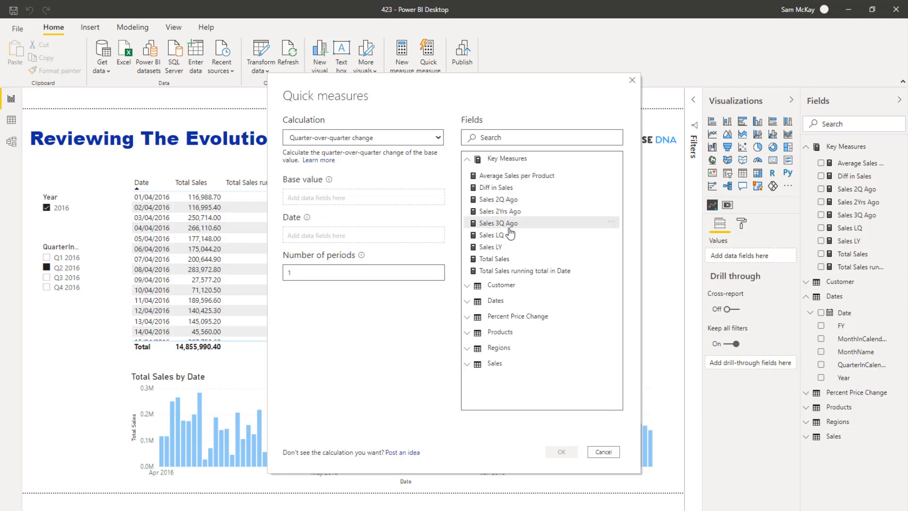
{"action": "left_click_drag", "start_coordinate": [494, 258], "coordinate": [375, 203]}
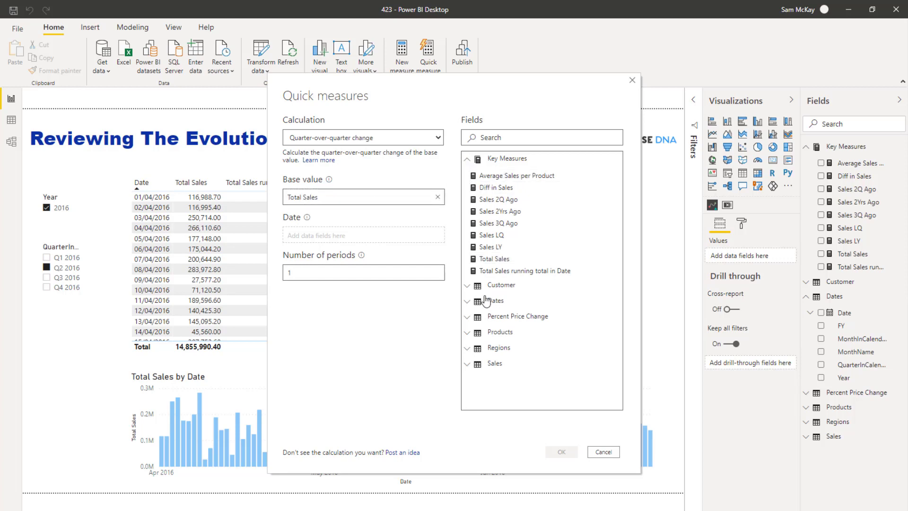
{"action": "left_click", "coordinate": [467, 301]}
{"action": "left_click_drag", "start_coordinate": [505, 321], "coordinate": [331, 236]}
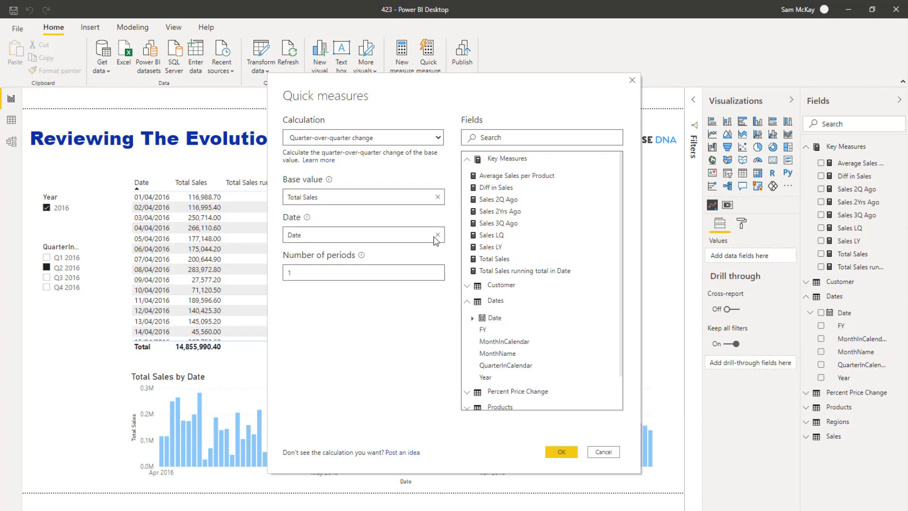
{"action": "left_click", "coordinate": [558, 451]}
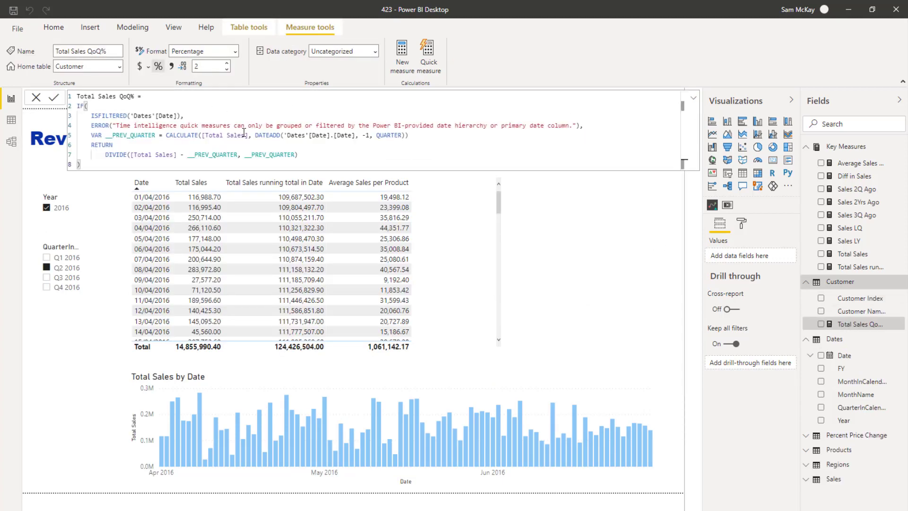
{"action": "left_click_drag", "start_coordinate": [319, 154], "coordinate": [167, 116]}
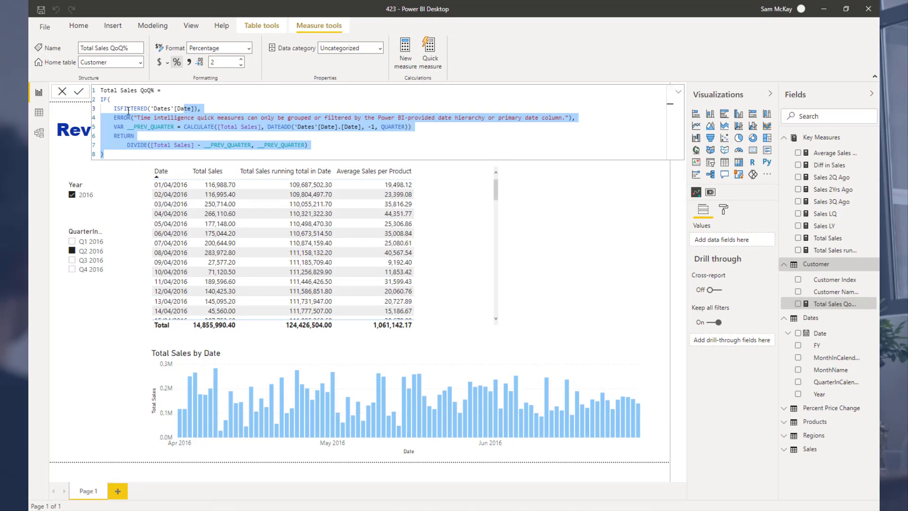
{"action": "left_click", "coordinate": [180, 136]}
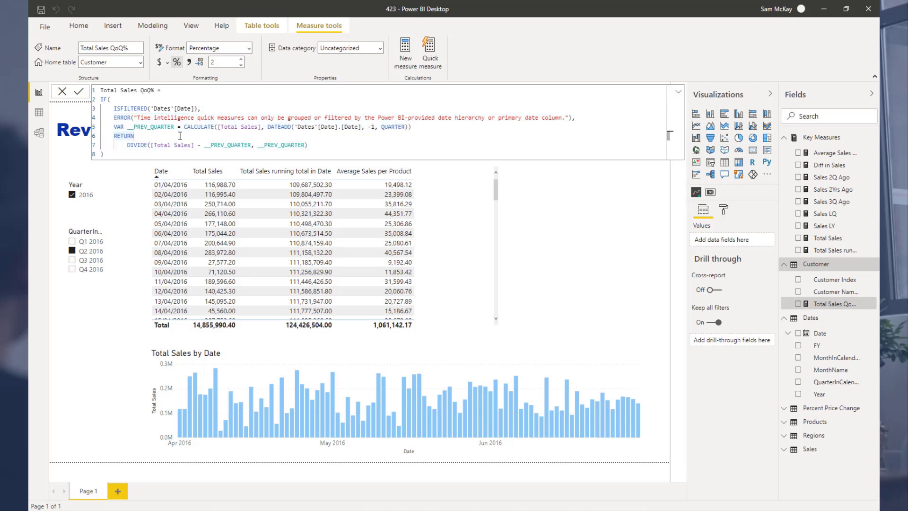